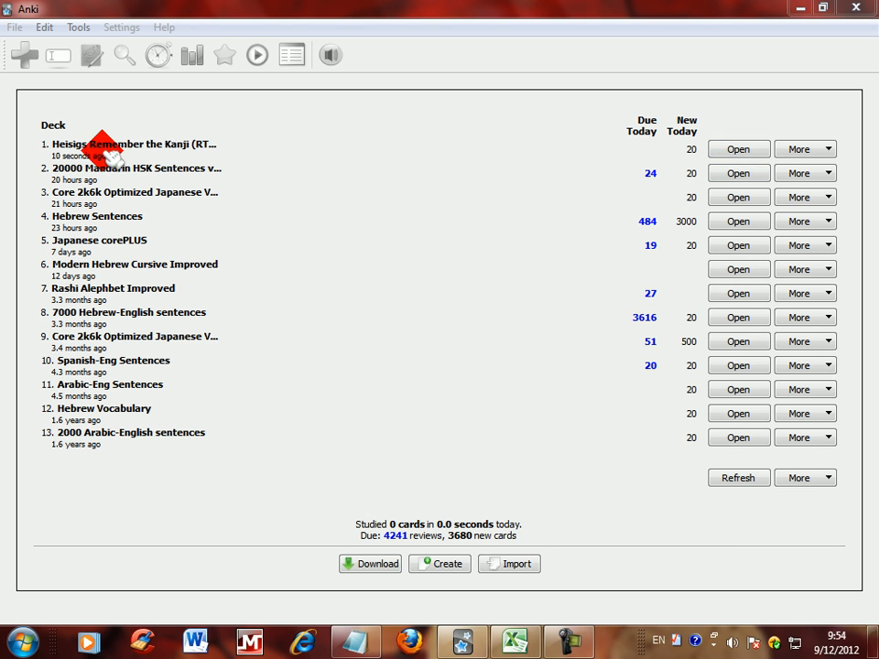
# Step: Open the Heisigs Remember the Kanji deck for review and flip its card template so the kanji is the question and the keyword the answer
pyautogui.click(739, 149)
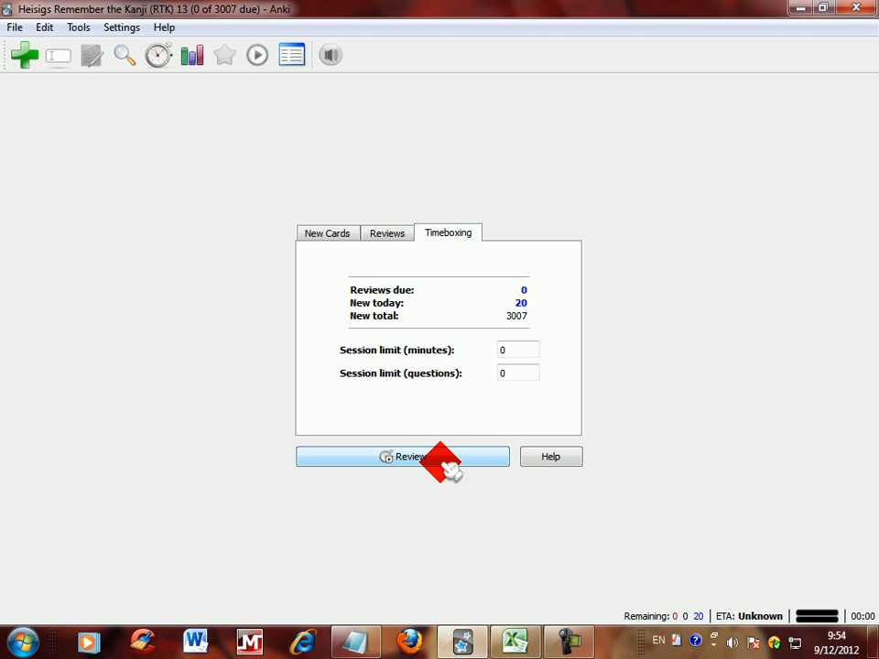
pyautogui.click(455, 458)
pyautogui.click(44, 28)
pyautogui.click(95, 131)
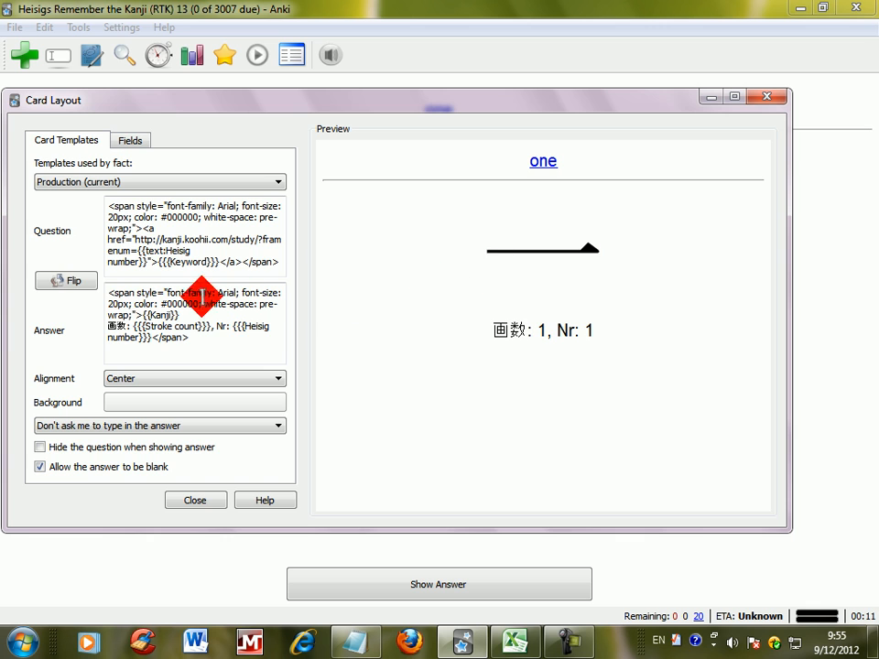
pyautogui.click(75, 281)
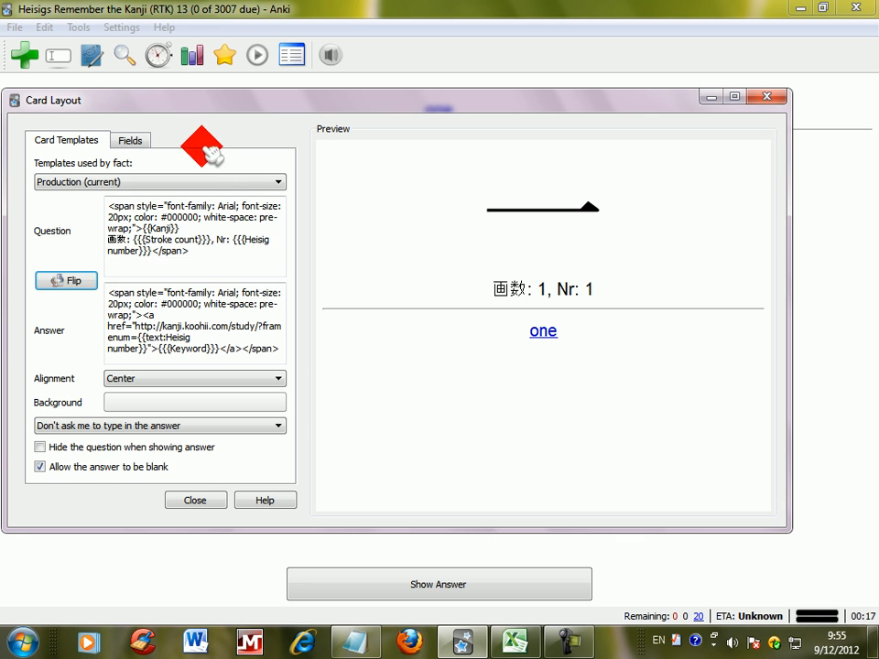
pyautogui.click(130, 140)
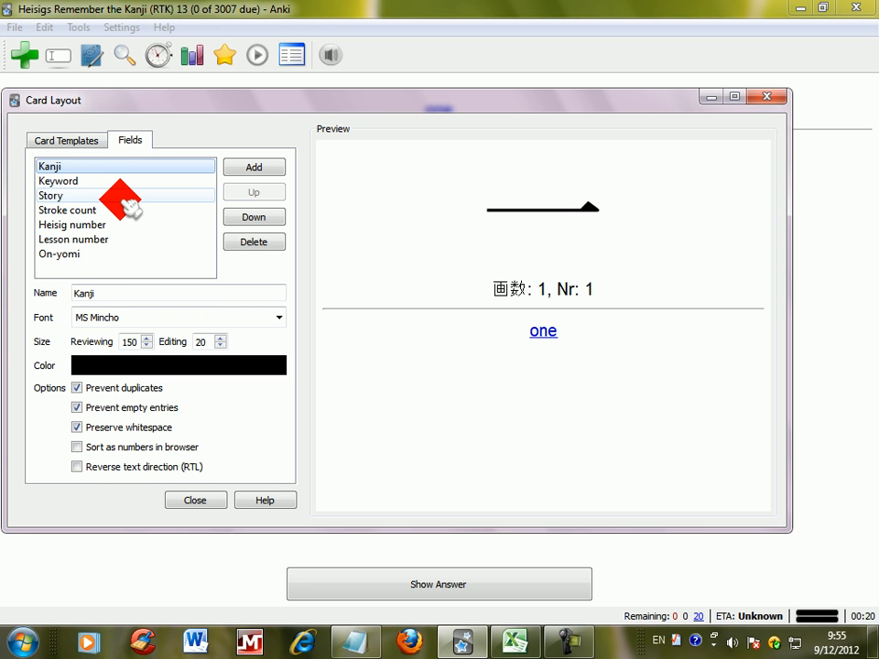
pyautogui.click(66, 140)
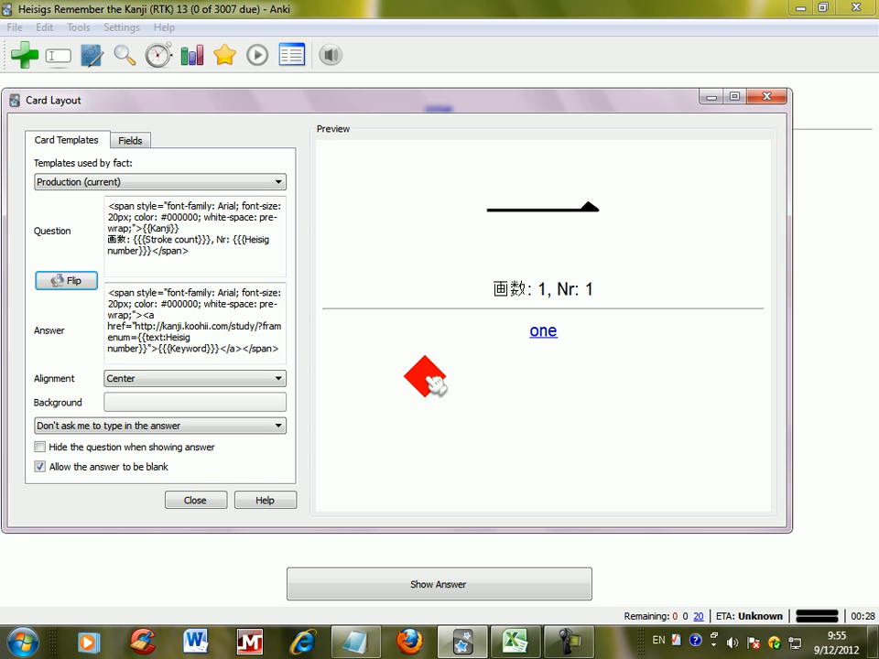
pyautogui.click(216, 500)
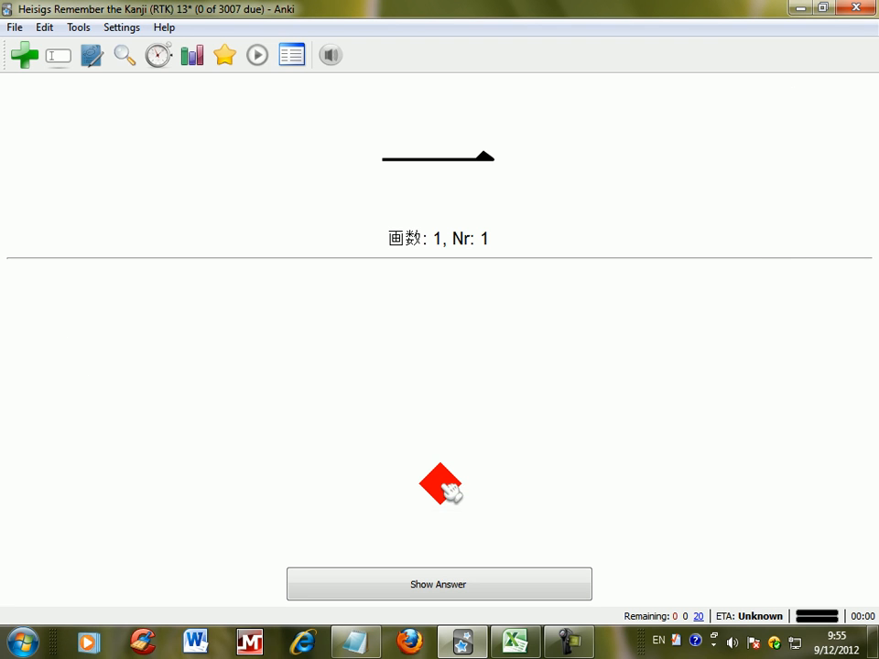
# Step: Export the deck's facts as a tab-separated text file named rtk 3007 on the Desktop
pyautogui.click(15, 26)
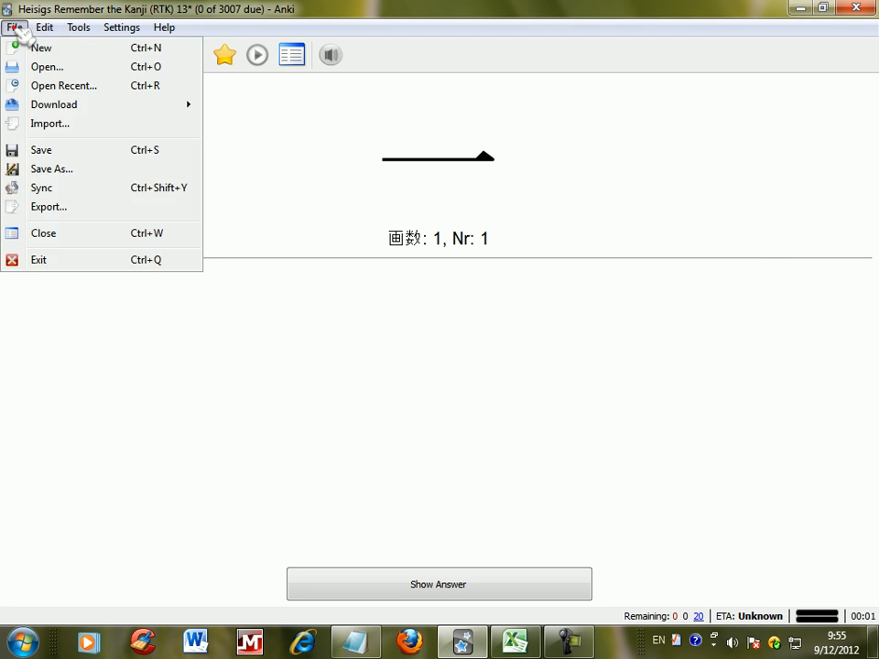
pyautogui.click(101, 212)
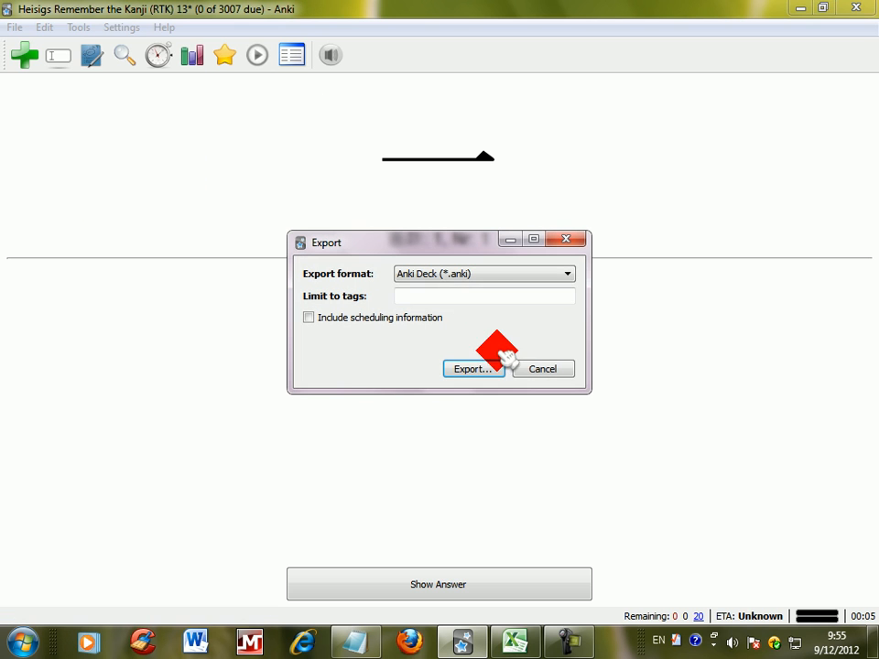
pyautogui.click(502, 280)
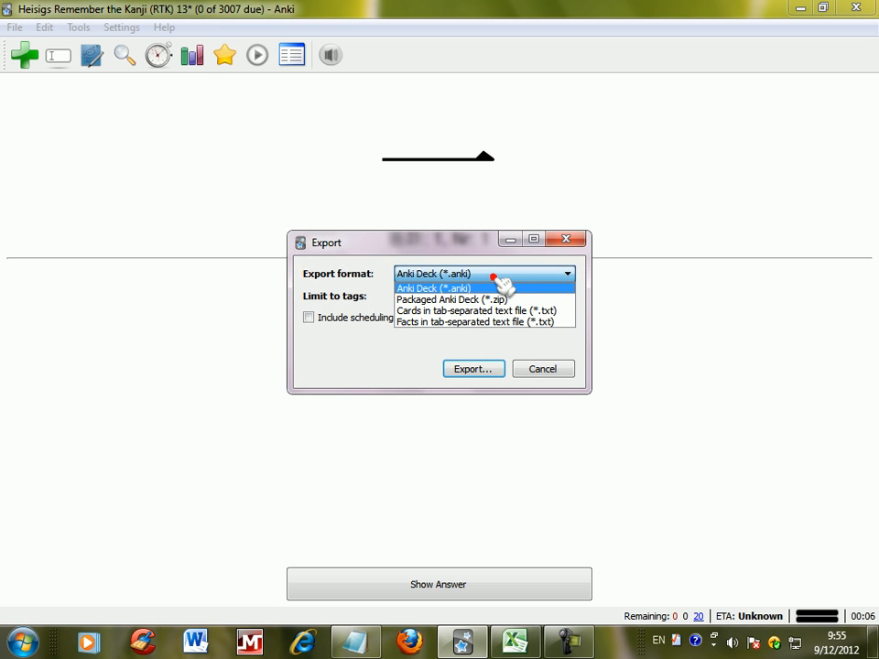
pyautogui.click(527, 323)
pyautogui.click(478, 372)
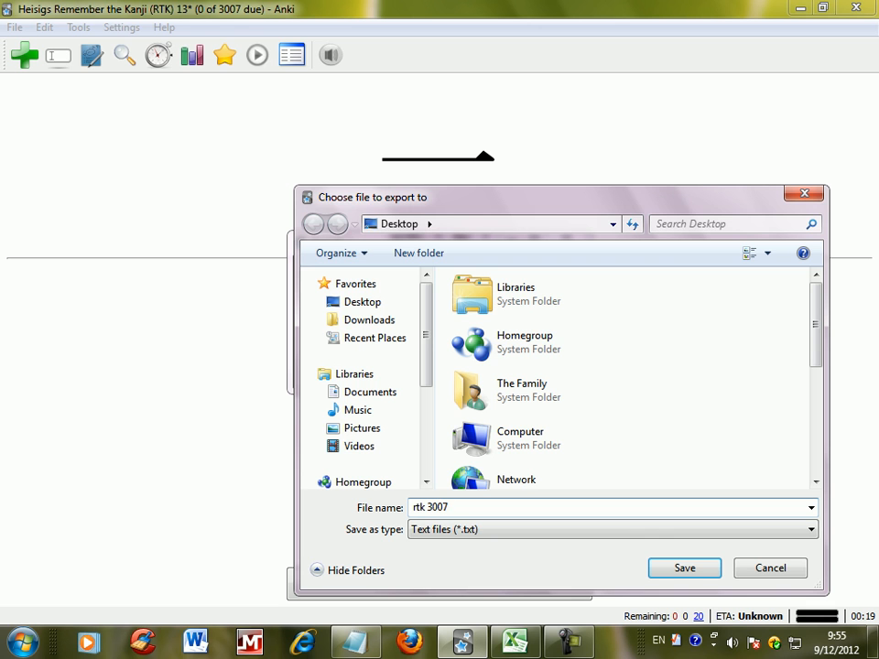
pyautogui.click(701, 568)
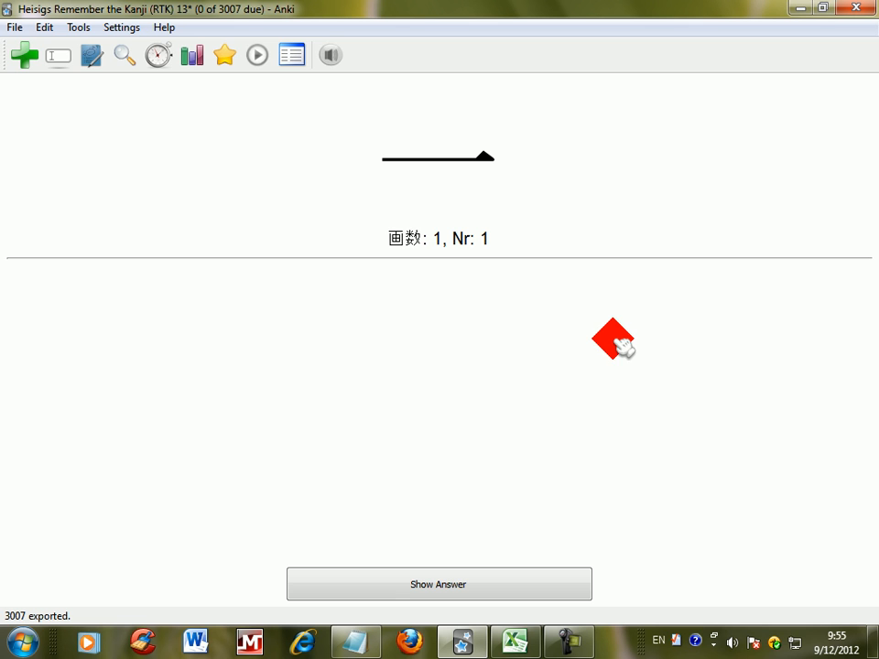
# Step: Minimize Anki, inspect the exported rtk 3007.txt in Notepad, and close it
pyautogui.click(809, 9)
pyautogui.moveTo(27, 27); pyautogui.dragTo(316, 320)
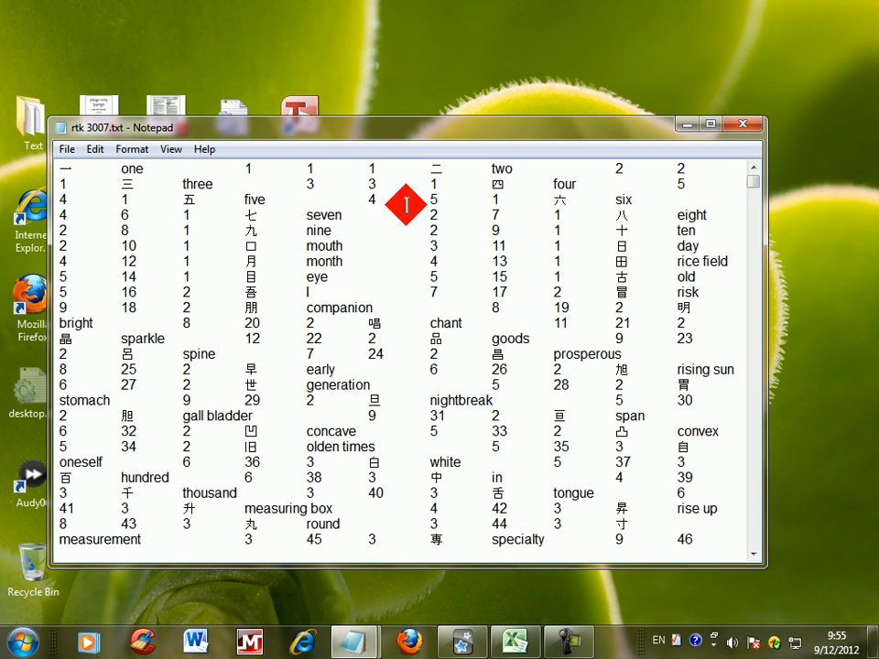
pyautogui.click(744, 128)
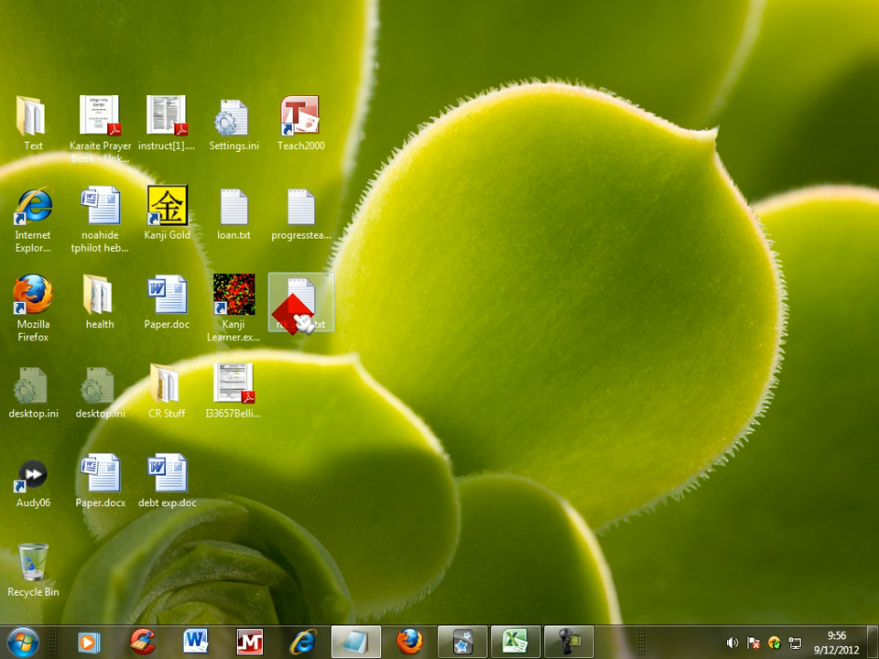
# Step: Switch to Excel and open rtk 3007.txt from the Desktop, with all file types listed
pyautogui.click(515, 644)
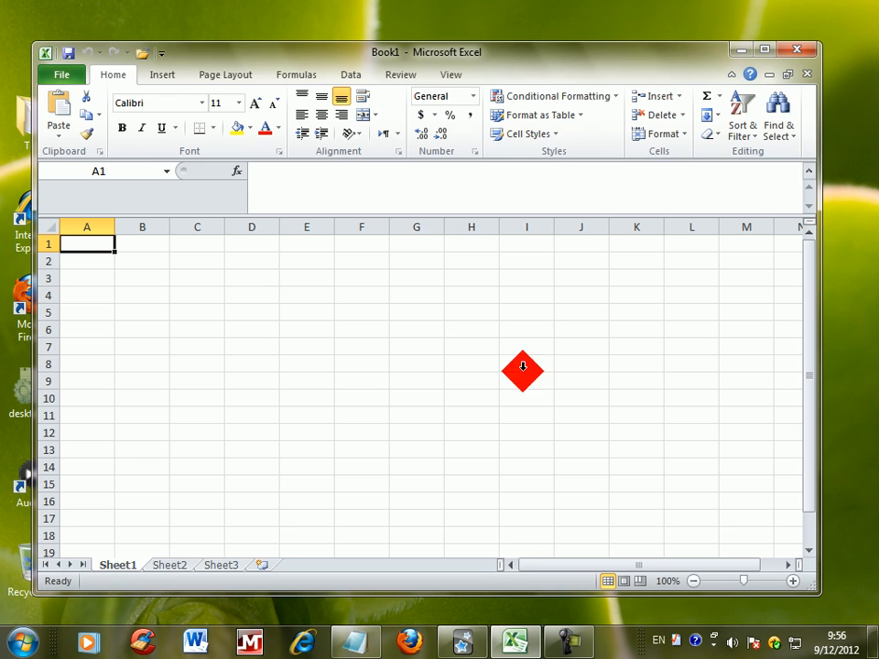
pyautogui.click(73, 81)
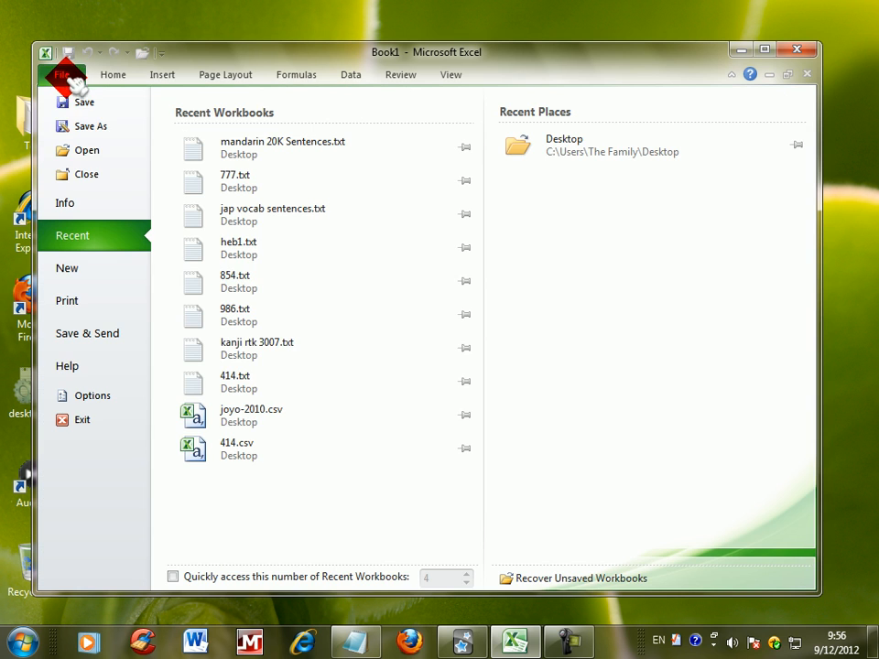
pyautogui.click(84, 151)
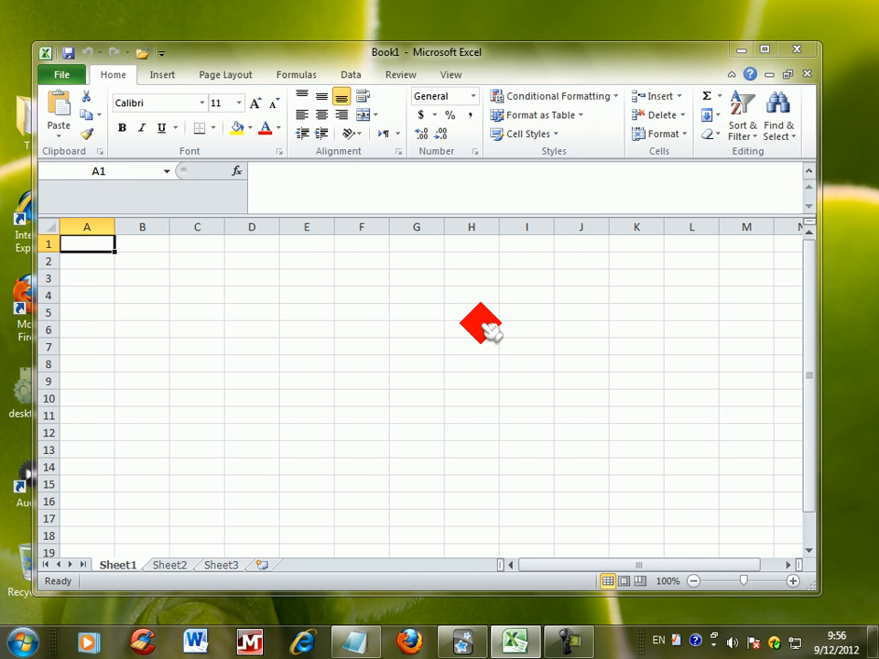
pyautogui.click(103, 194)
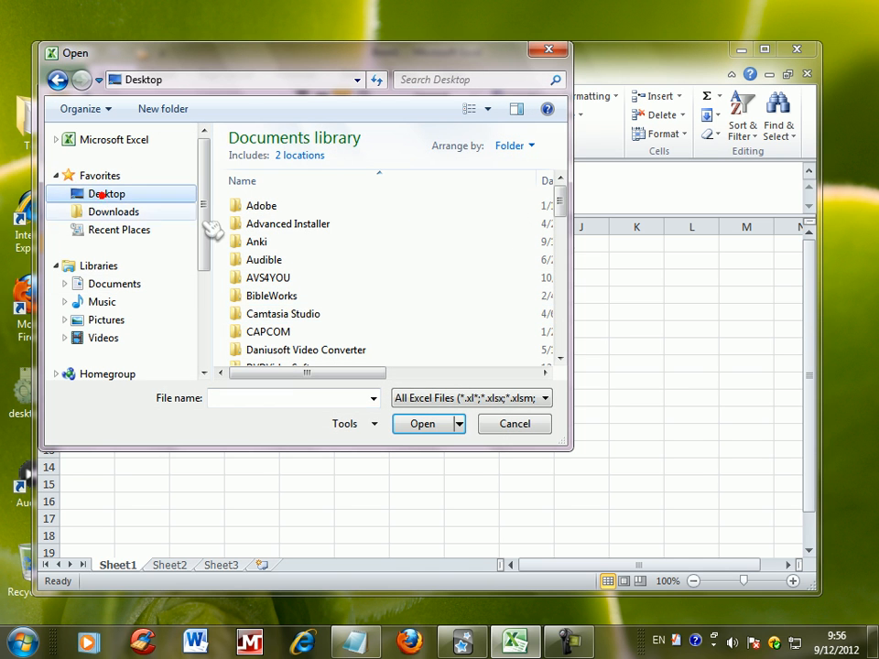
pyautogui.moveTo(558, 181)
pyautogui.mouseDown()
pyautogui.moveTo(568, 190)
pyautogui.moveTo(559, 286)
pyautogui.mouseUp()
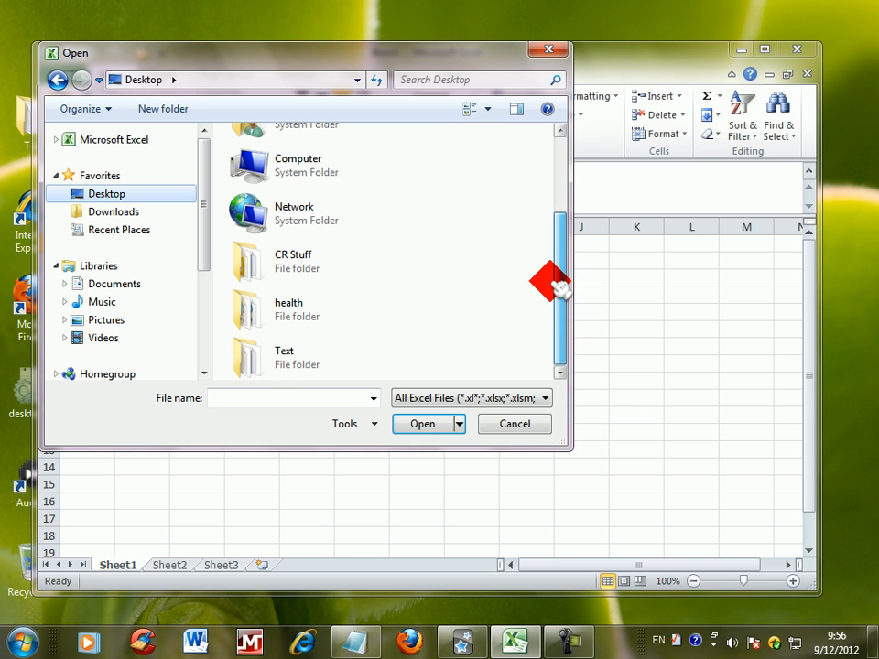
pyautogui.click(476, 399)
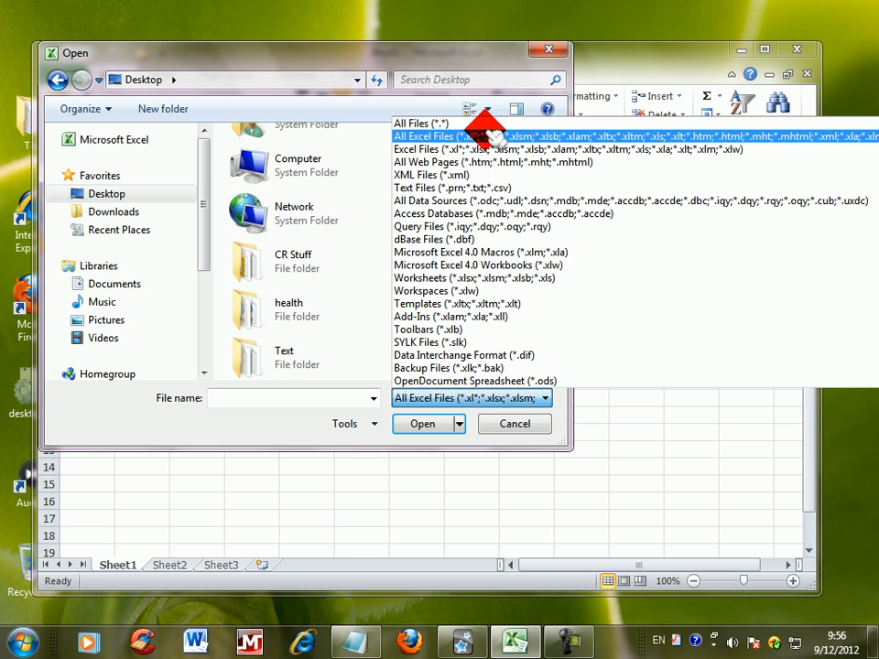
pyautogui.click(490, 144)
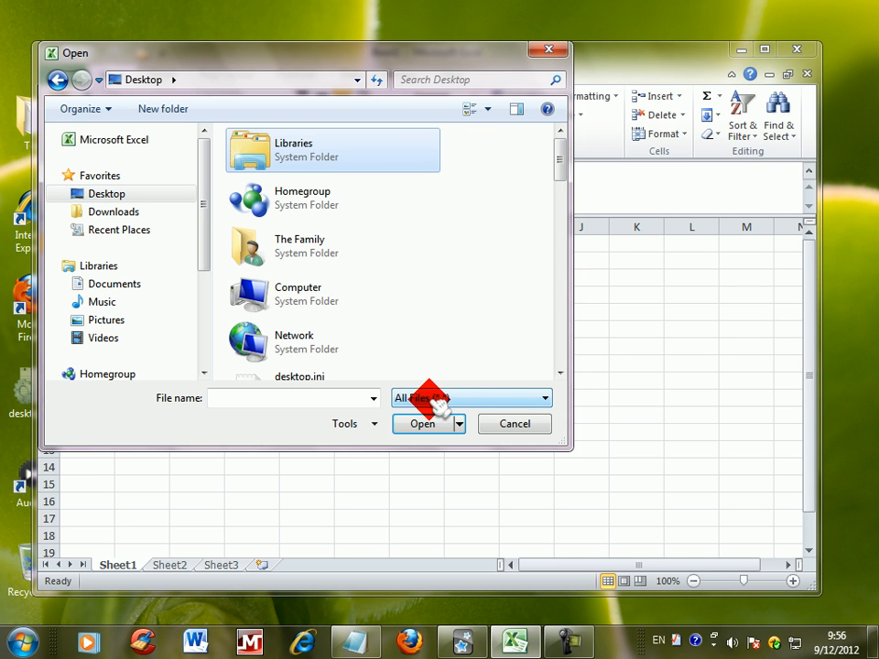
pyautogui.moveTo(561, 158); pyautogui.dragTo(563, 343)
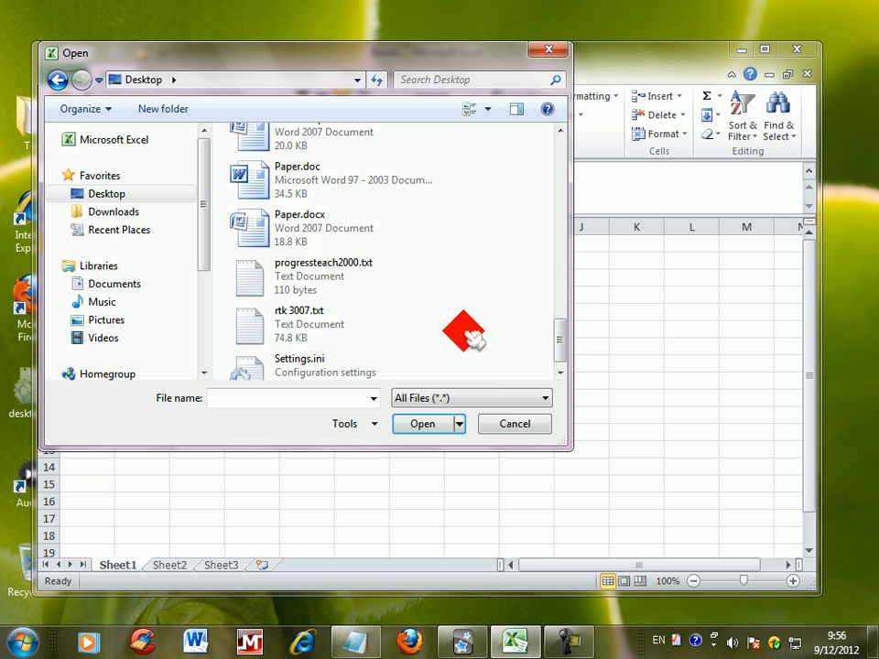
pyautogui.click(341, 332)
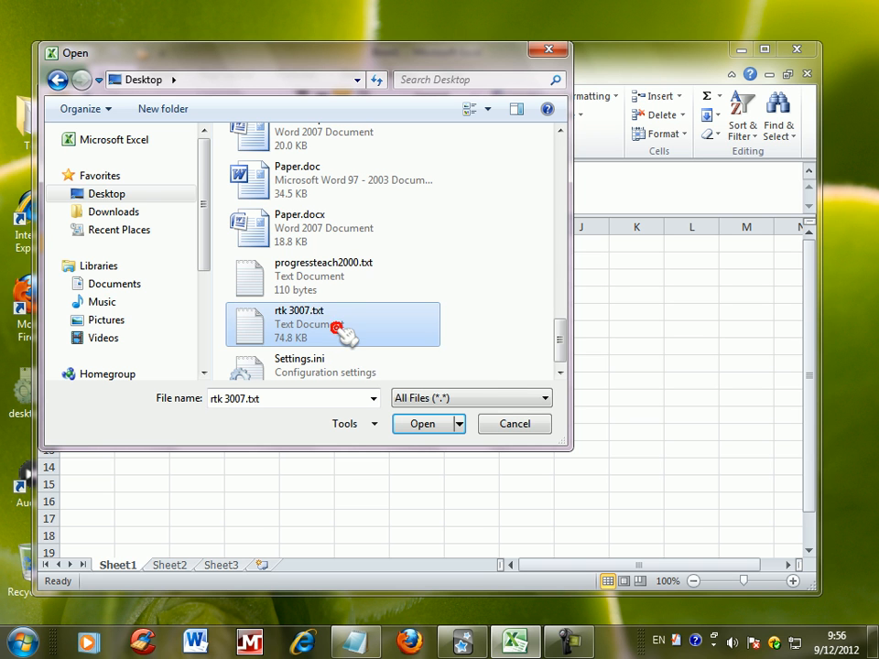
pyautogui.click(426, 427)
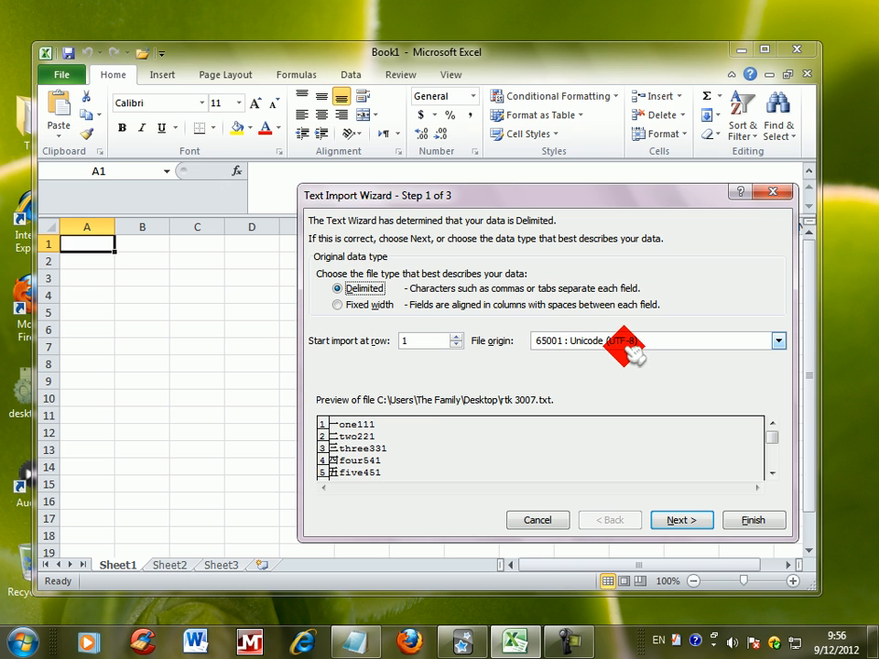
# Step: Import the text as delimited data with Unicode (UTF-8) origin, Tab as the delimiter, and the General column format
pyautogui.click(683, 523)
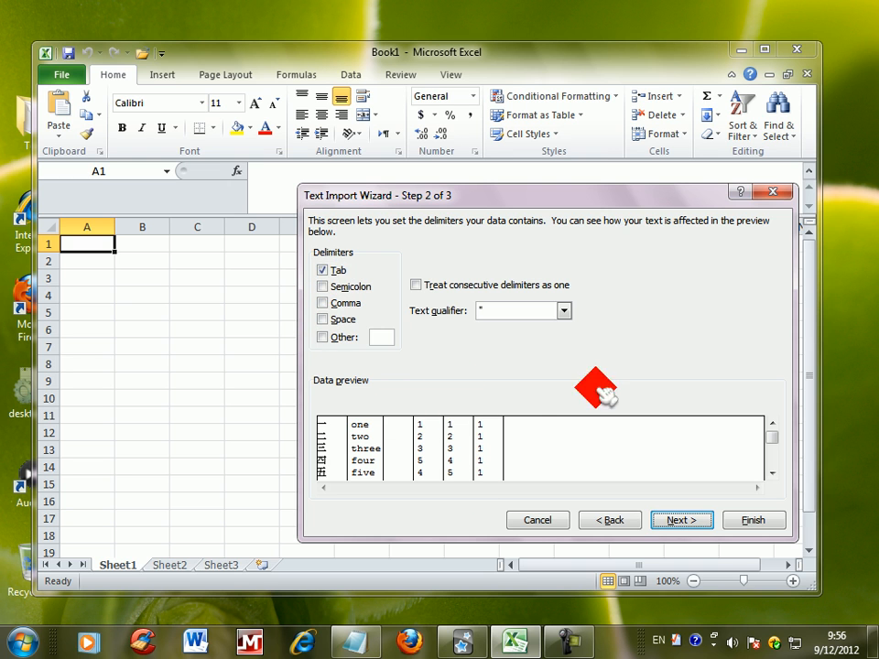
pyautogui.click(673, 521)
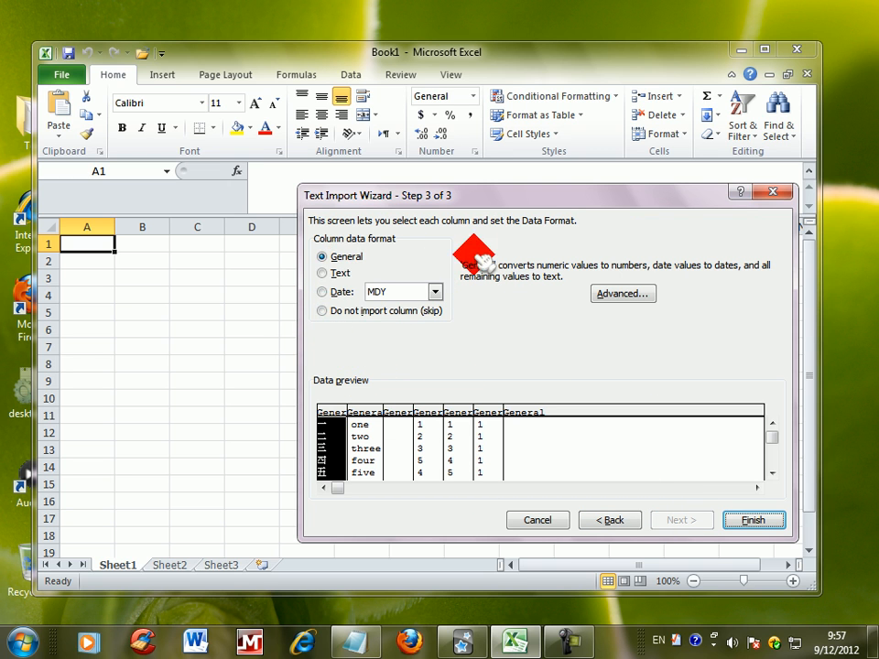
pyautogui.click(751, 521)
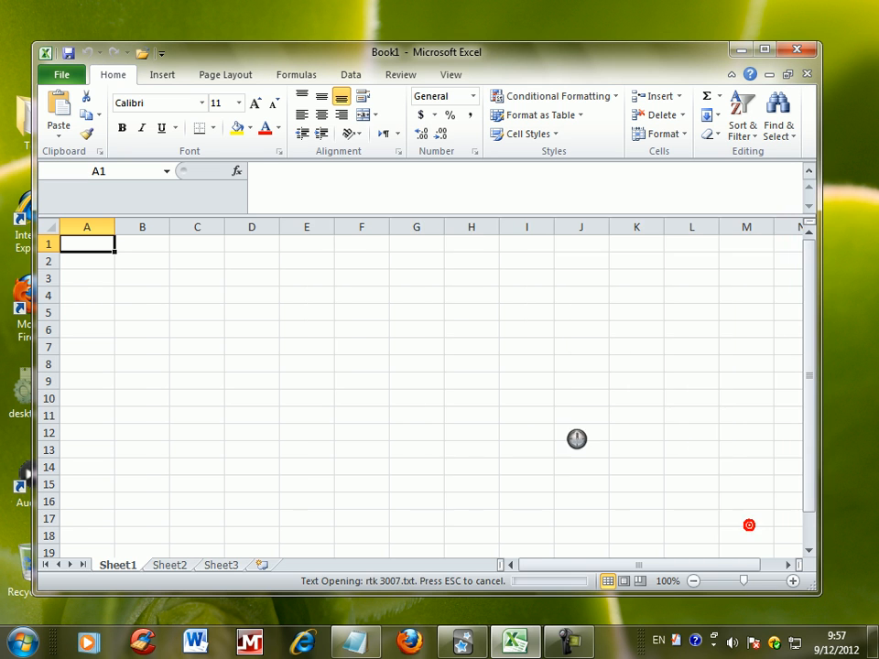
# Step: Look through the imported kanji list and clear the contents of columns D through G
pyautogui.scroll(-8, 383, 328)
pyautogui.scroll(8, 275, 335)
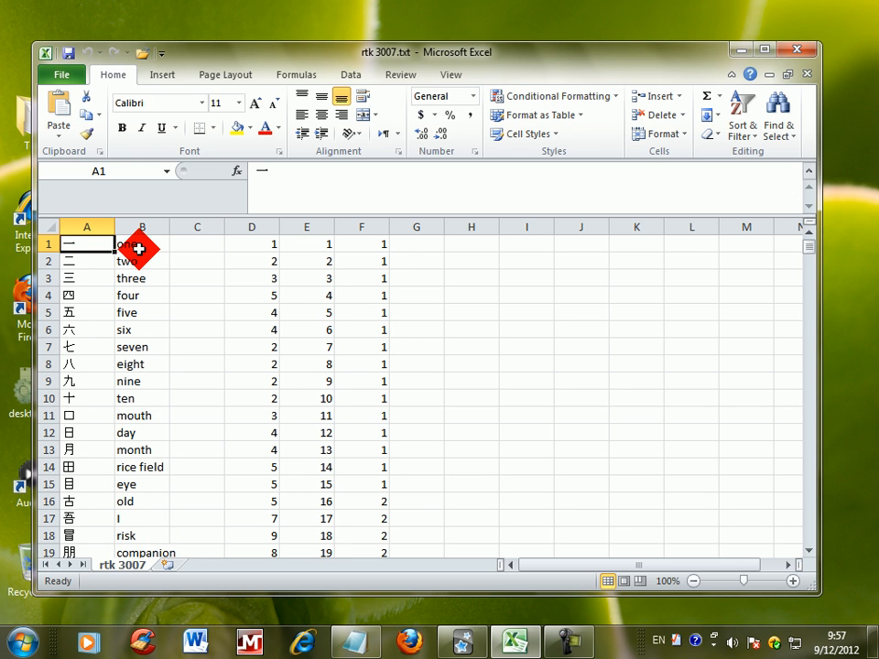
pyautogui.click(138, 248)
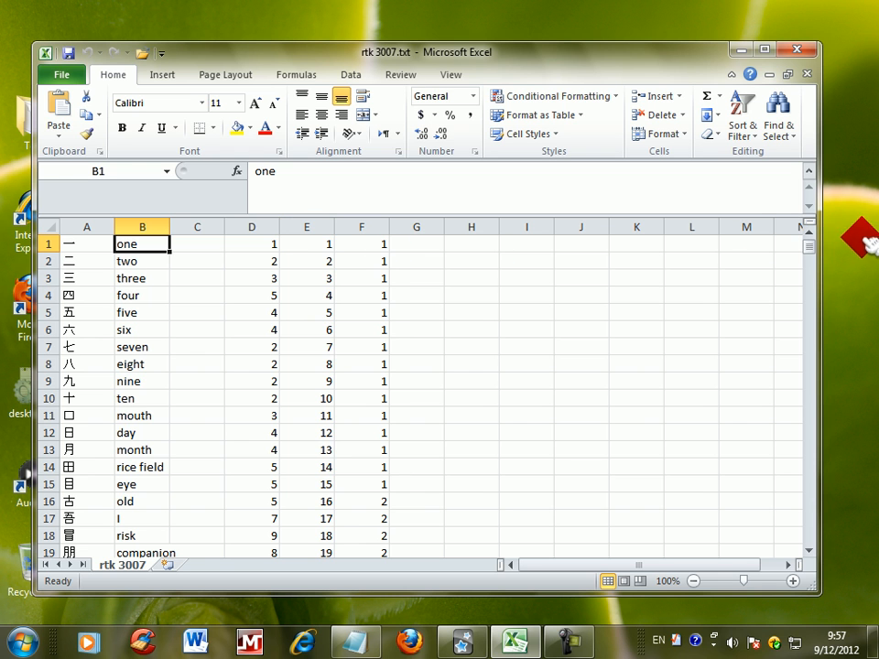
pyautogui.moveTo(807, 245); pyautogui.dragTo(796, 184)
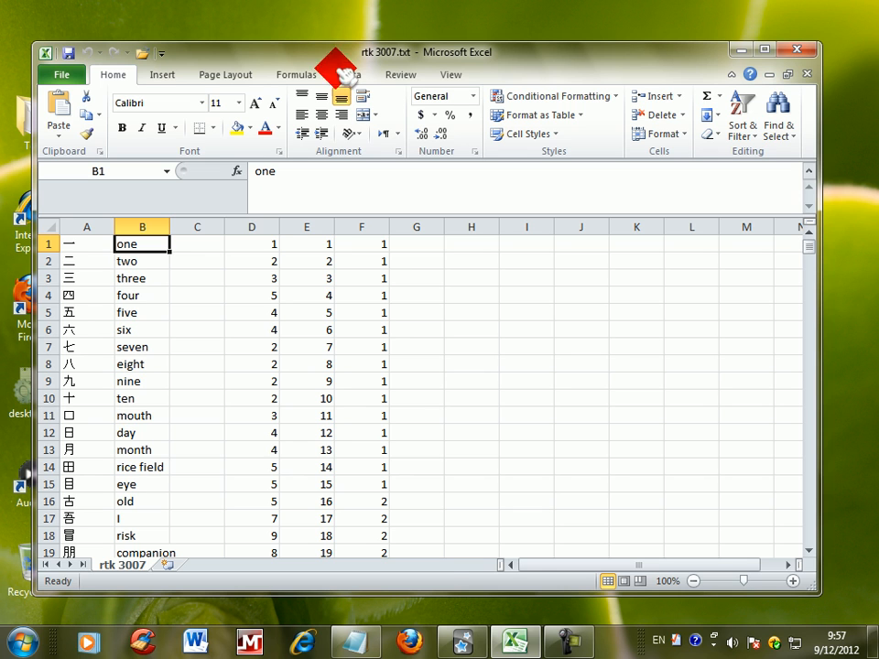
pyautogui.click(267, 225)
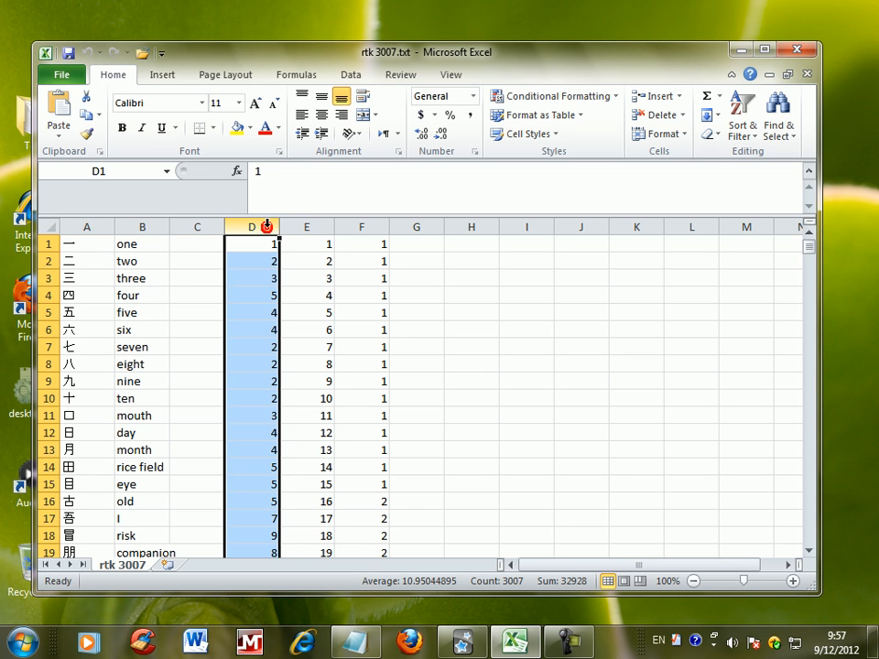
pyautogui.keyDown('ctrl'); pyautogui.click(313, 225); pyautogui.keyUp('ctrl')
pyautogui.keyDown('ctrl'); pyautogui.click(362, 227); pyautogui.keyUp('ctrl')
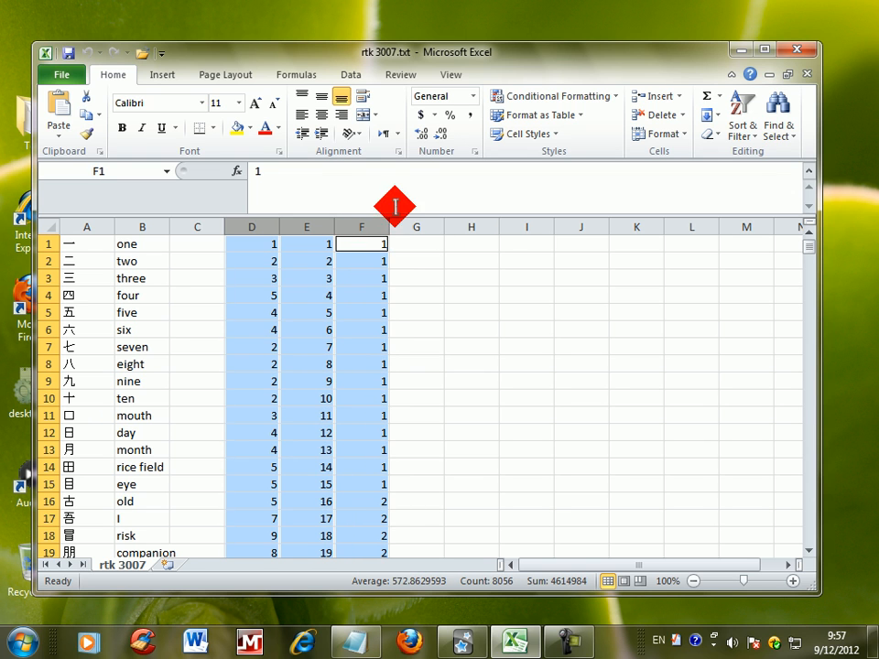
pyautogui.keyDown('ctrl'); pyautogui.click(415, 225); pyautogui.keyUp('ctrl')
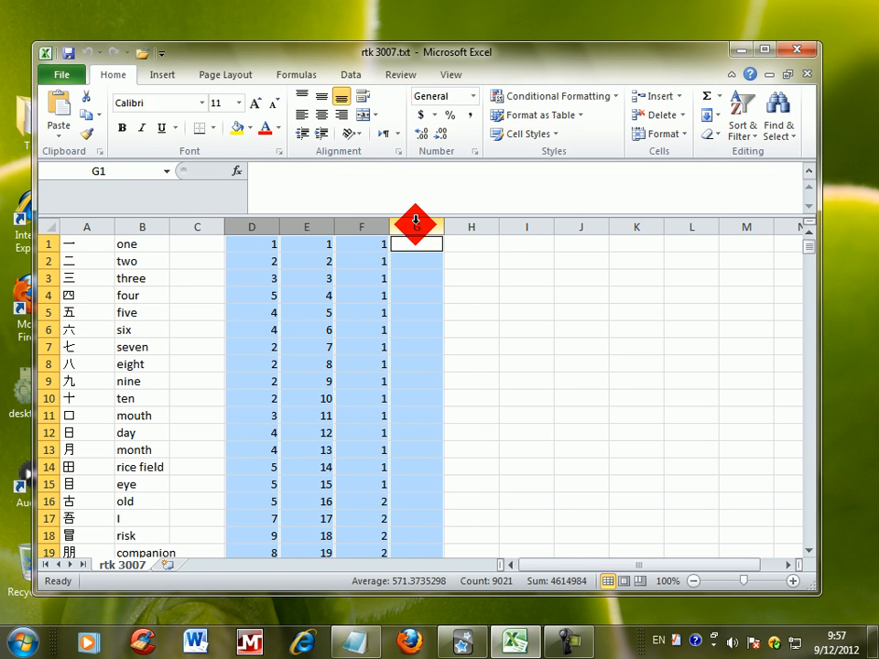
pyautogui.press('Delete')
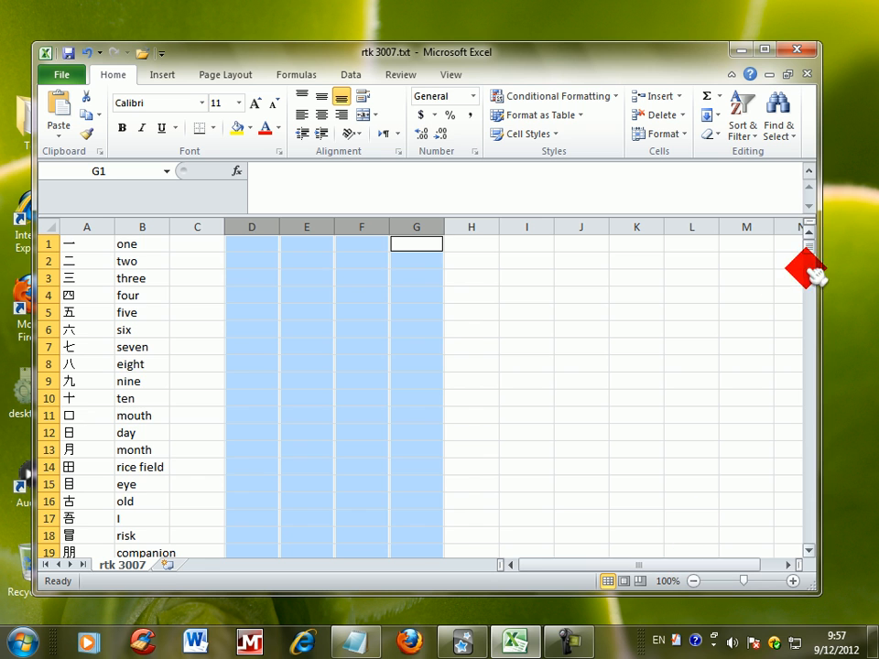
# Step: Select the entire sheet with the kanji and keywords, copy it, and minimize Excel
pyautogui.moveTo(809, 245)
pyautogui.mouseDown()
pyautogui.moveTo(814, 382)
pyautogui.moveTo(805, 524)
pyautogui.moveTo(807, 220)
pyautogui.moveTo(807, 227)
pyautogui.mouseUp()
pyautogui.click(77, 227)
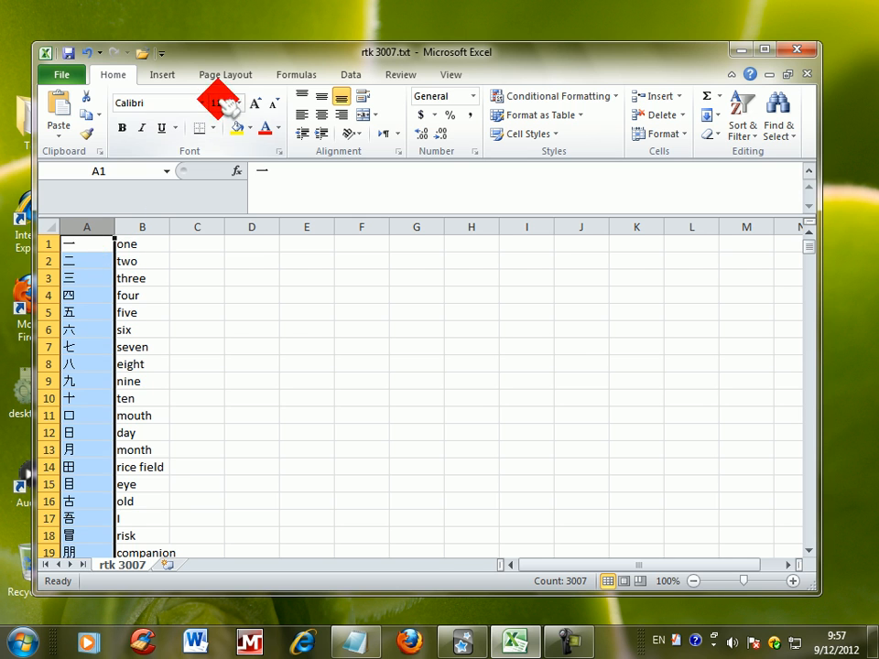
pyautogui.moveTo(244, 59); pyautogui.dragTo(316, 38)
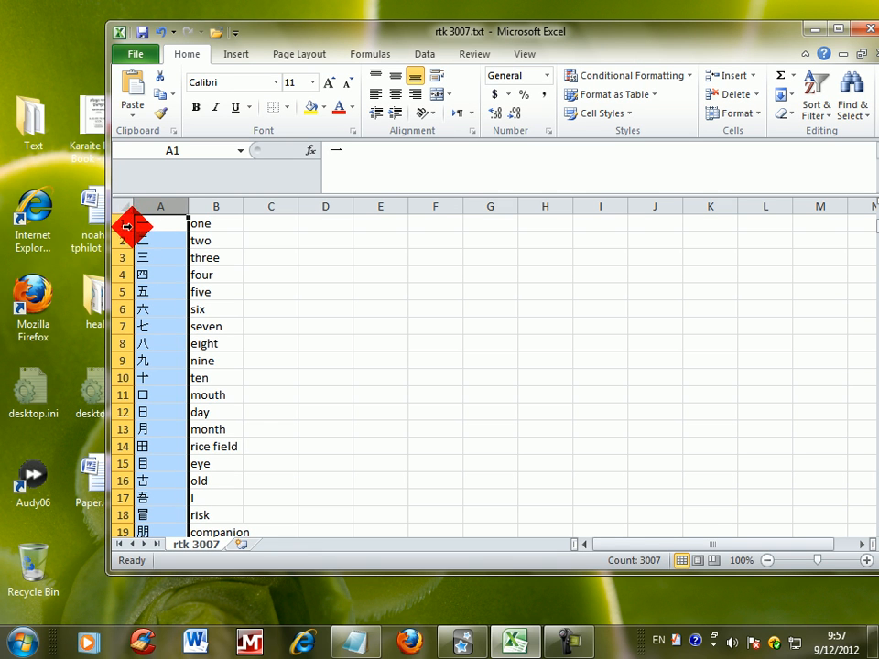
pyautogui.keyDown('ctrl'); pyautogui.click(205, 203); pyautogui.keyUp('ctrl')
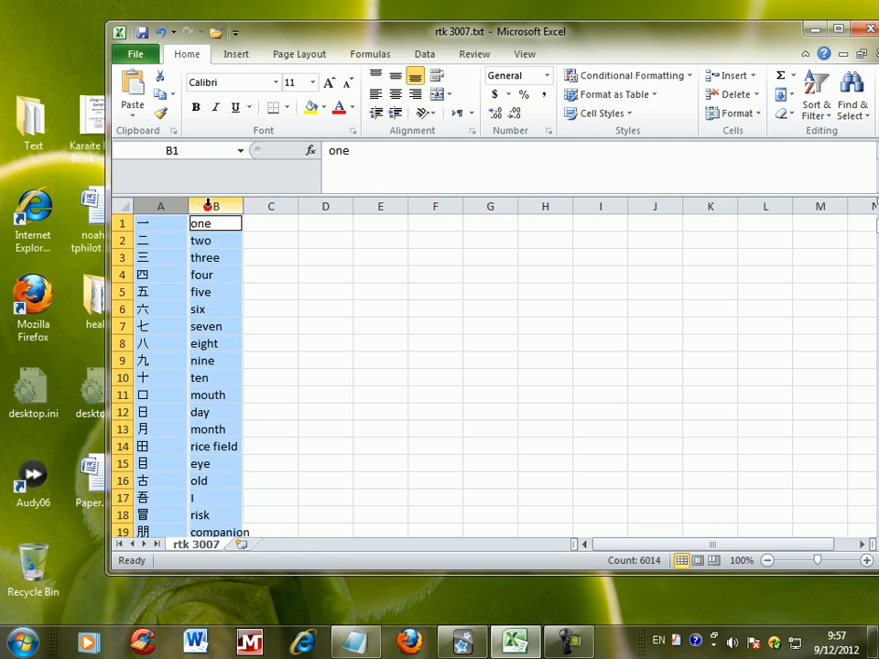
pyautogui.click(119, 223)
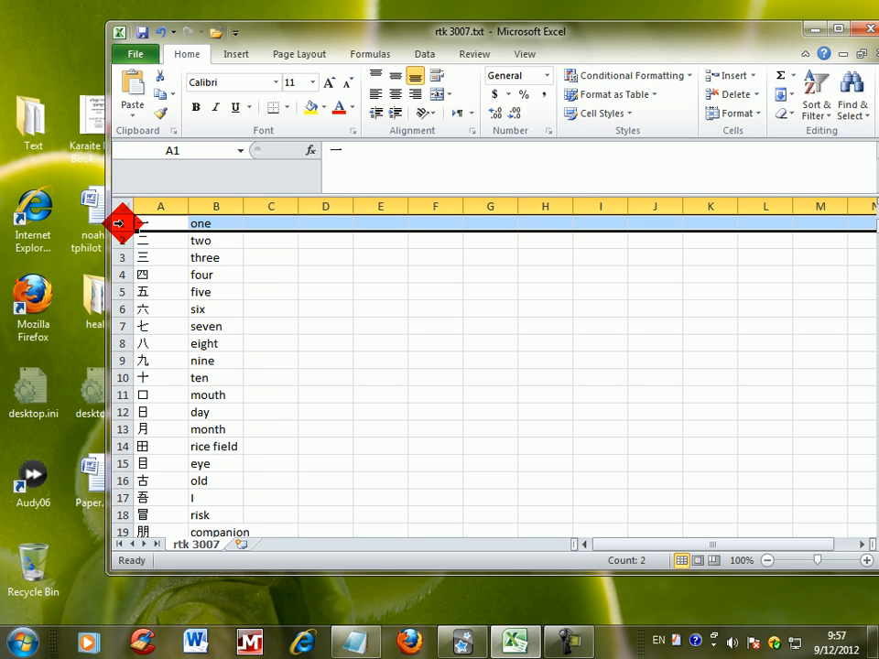
pyautogui.click(123, 206)
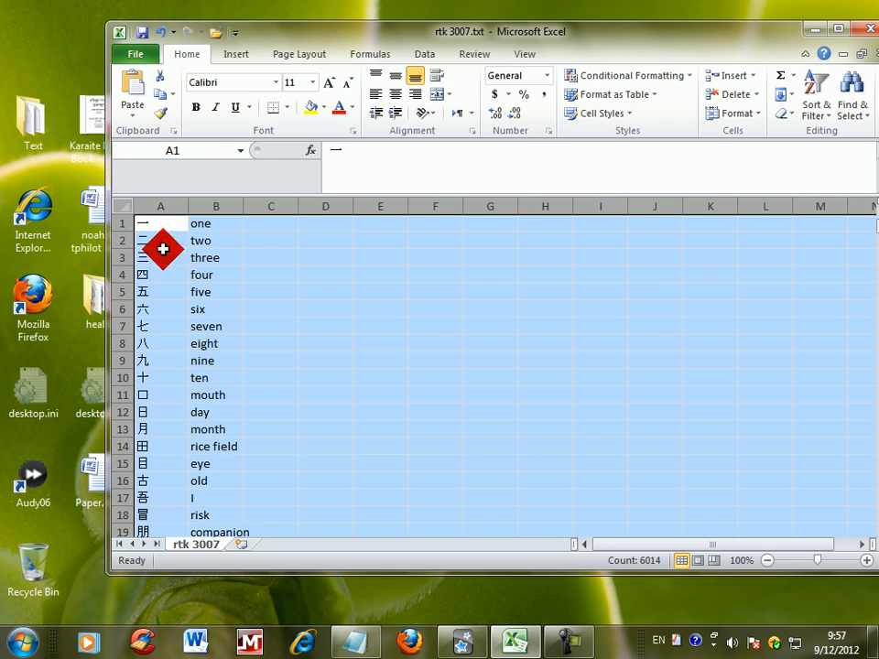
pyautogui.rightClick(232, 275)
pyautogui.click(261, 305)
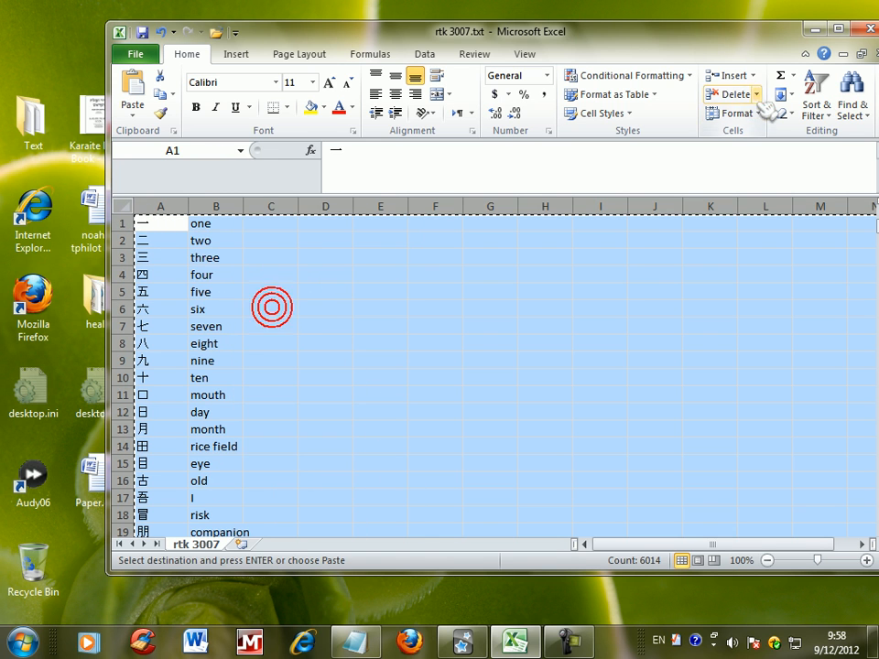
pyautogui.click(806, 29)
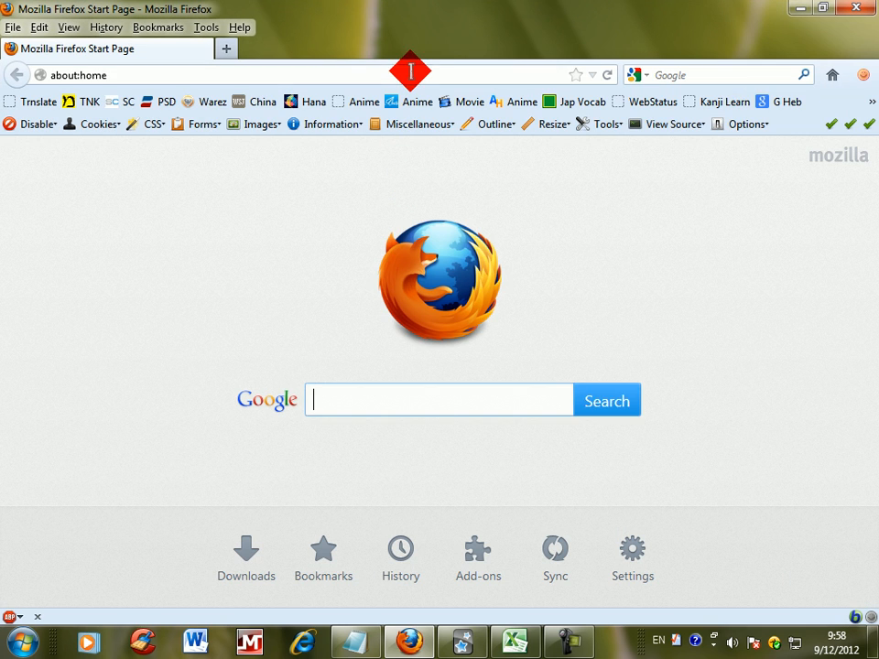
# Step: Search the web for teach2000 in Firefox and open the download page on the Teach2000 website
pyautogui.click(409, 70)
pyautogui.click(732, 73)
pyautogui.write('teach2000')
pyautogui.press('Return')
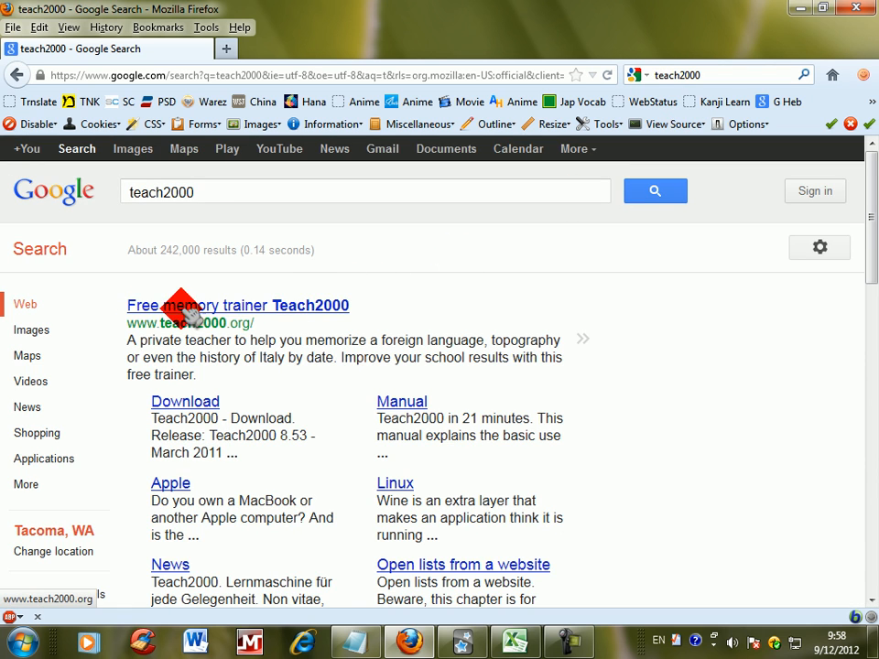
pyautogui.click(331, 308)
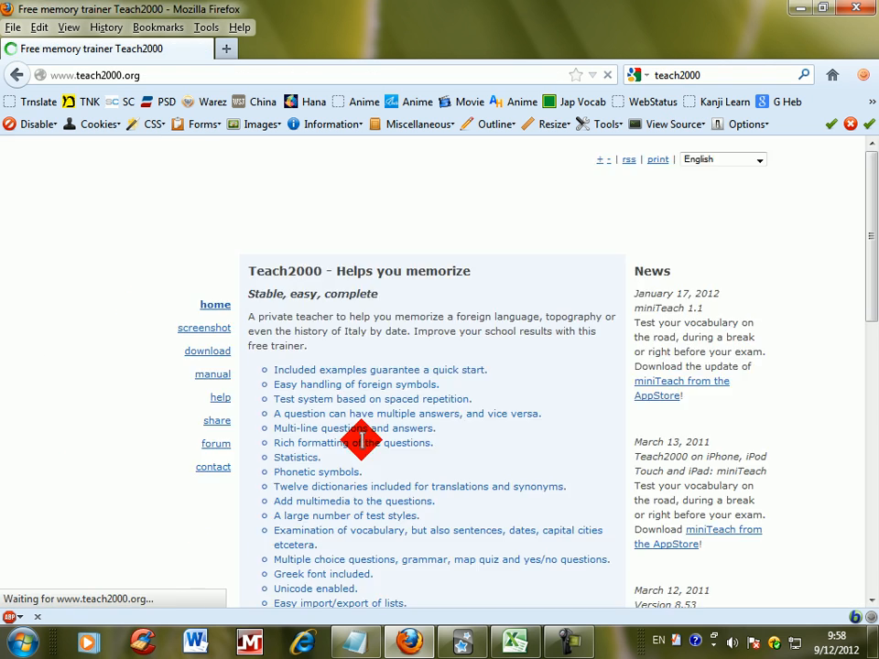
pyautogui.click(229, 351)
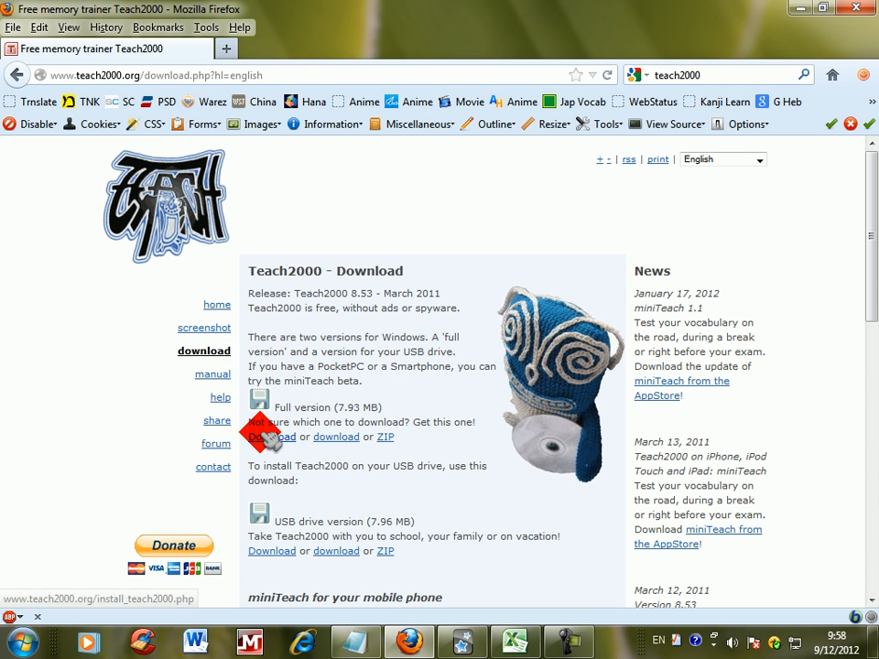
pyautogui.click(284, 438)
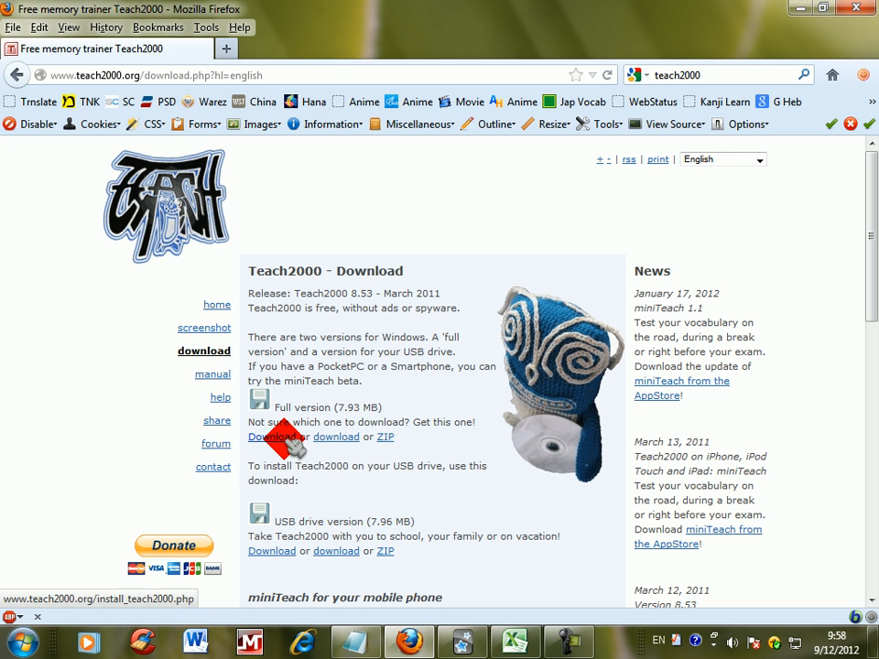
pyautogui.click(406, 472)
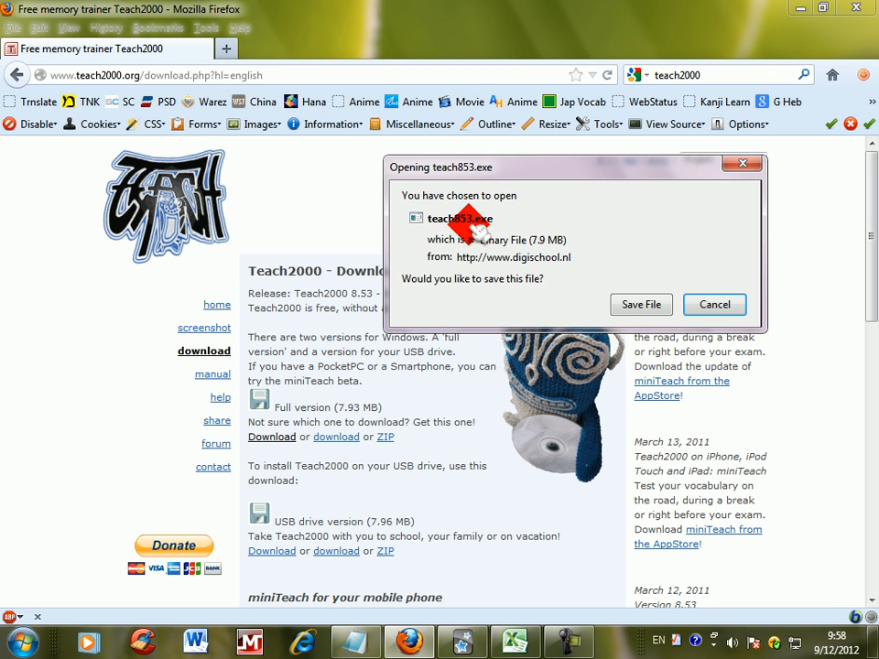
pyautogui.click(714, 306)
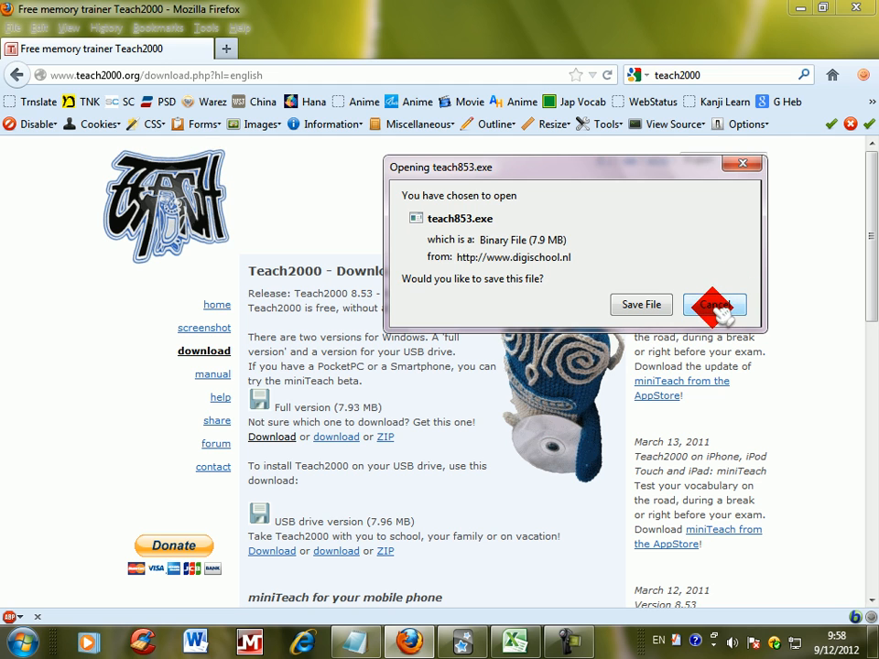
pyautogui.click(375, 441)
pyautogui.click(872, 40)
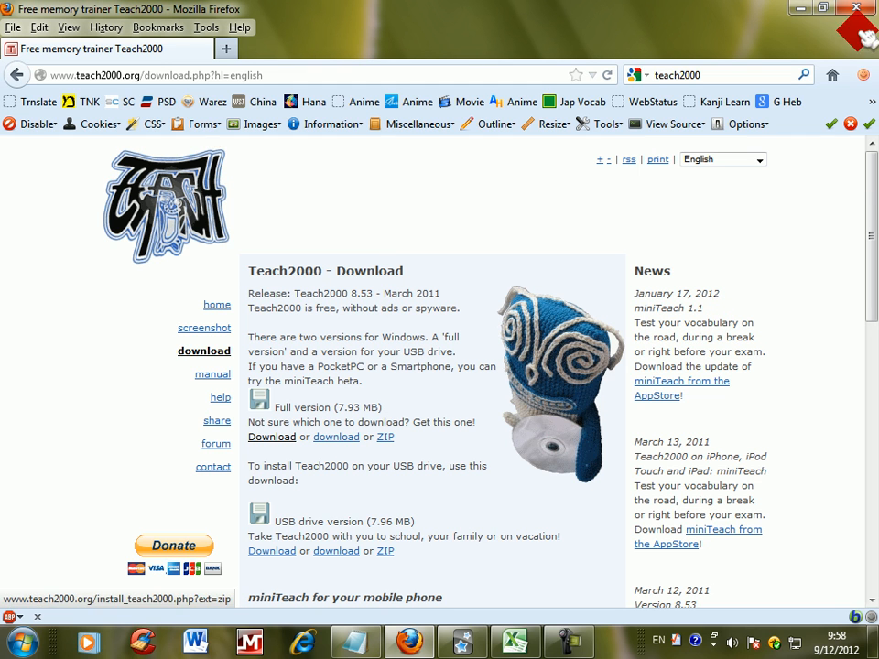
# Step: Leave Firefox, launch Teach2000 from the desktop, and dismiss the Tip of the Day
pyautogui.click(802, 11)
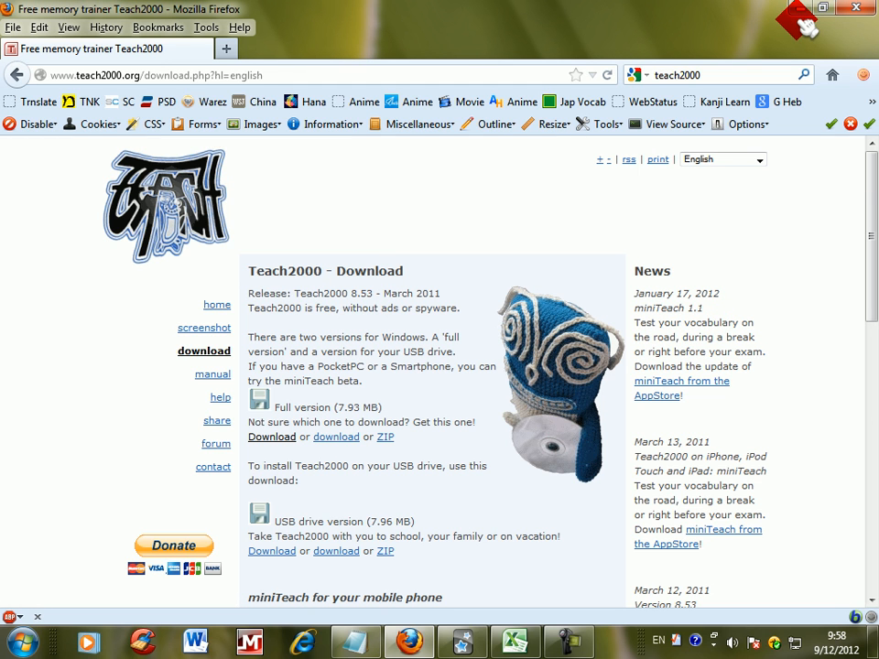
pyautogui.click(821, 9)
pyautogui.click(302, 123)
pyautogui.doubleClick(302, 123)
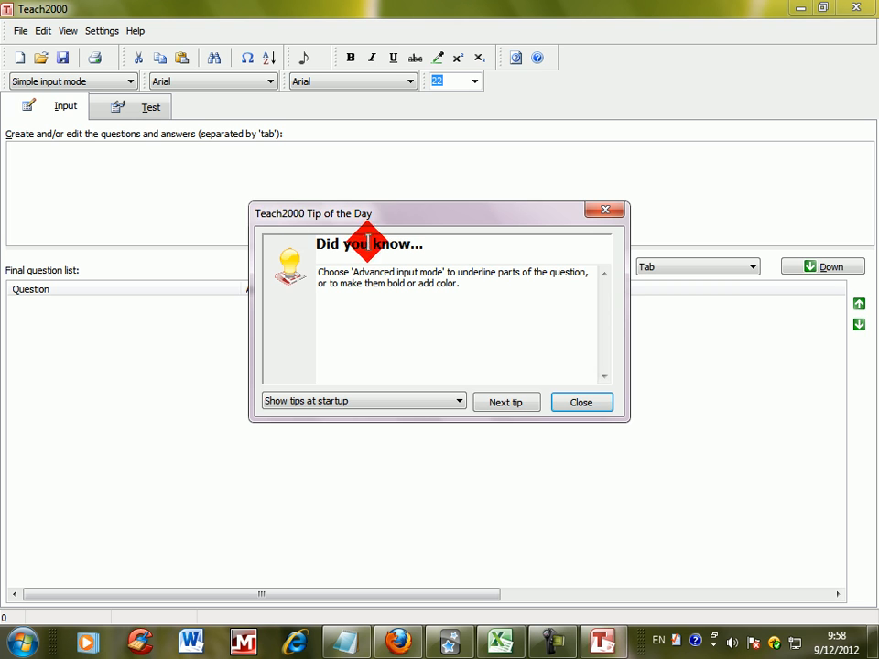
pyautogui.click(583, 403)
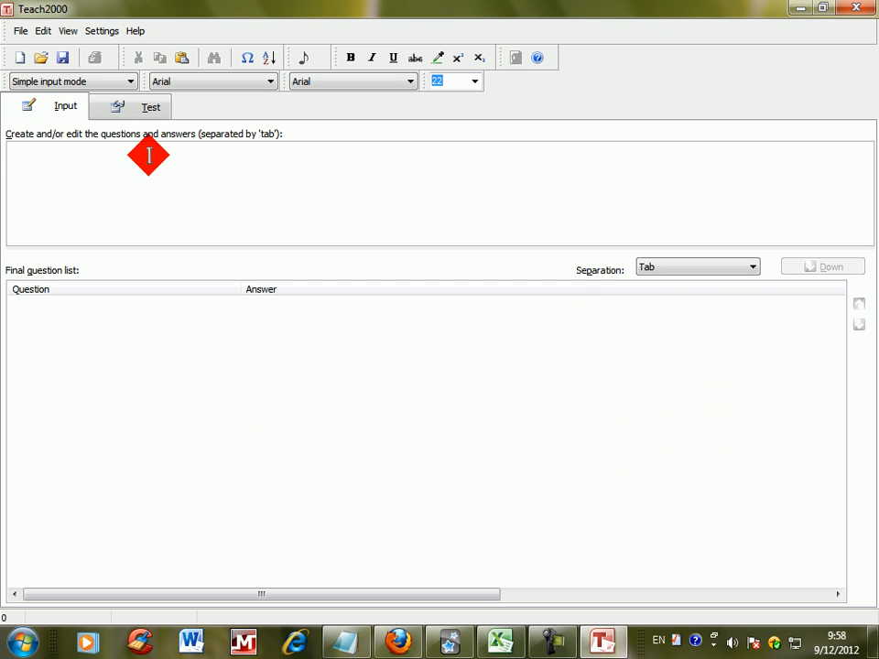
pyautogui.click(124, 82)
pyautogui.click(108, 128)
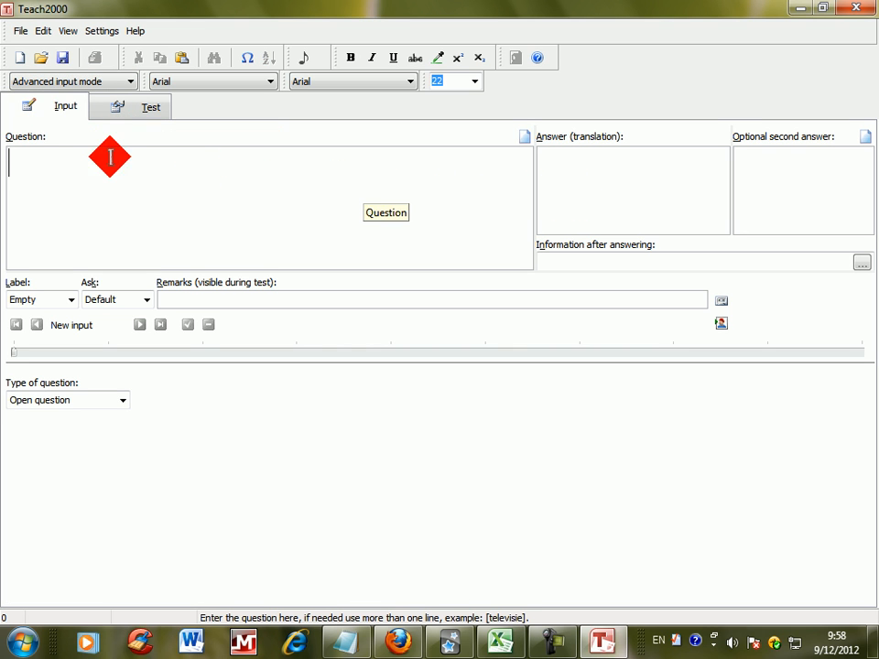
pyautogui.click(104, 83)
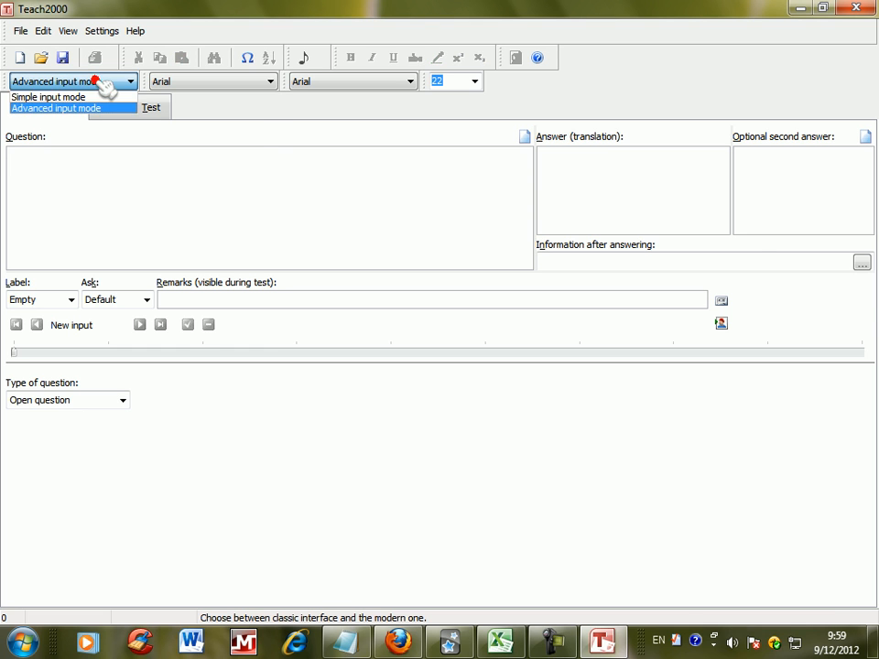
pyautogui.click(92, 93)
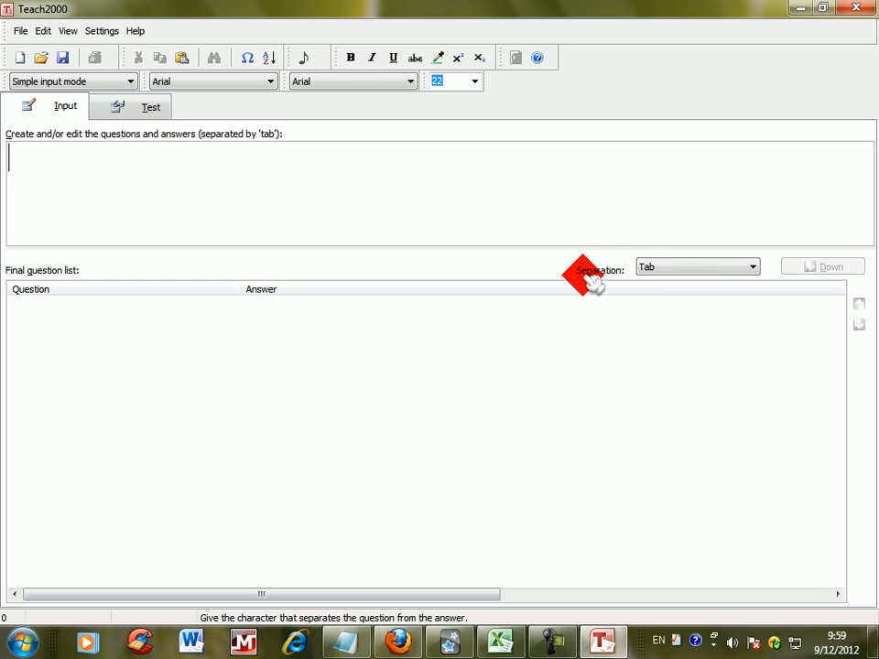
pyautogui.click(675, 272)
pyautogui.click(675, 272)
# Step: Switch to Excel, copy the entire selected rtk 3007 sheet again, and return to Teach2000
pyautogui.click(412, 202)
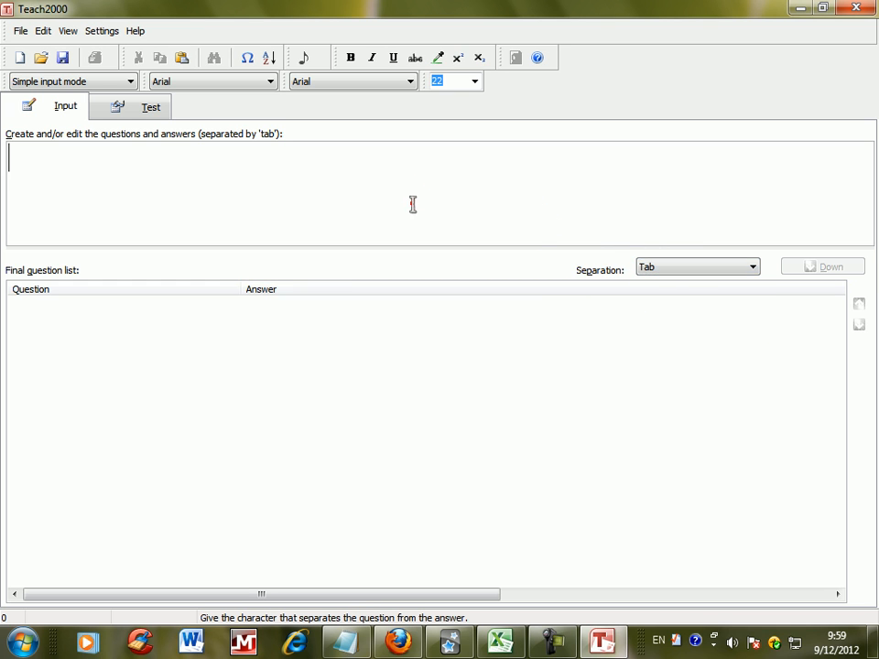
pyautogui.rightClick(98, 184)
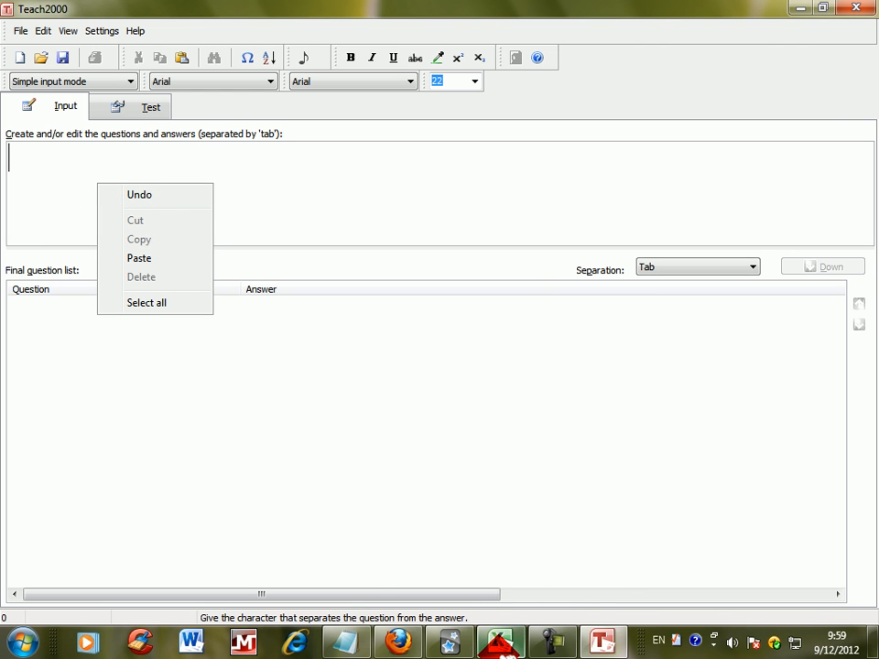
pyautogui.click(499, 643)
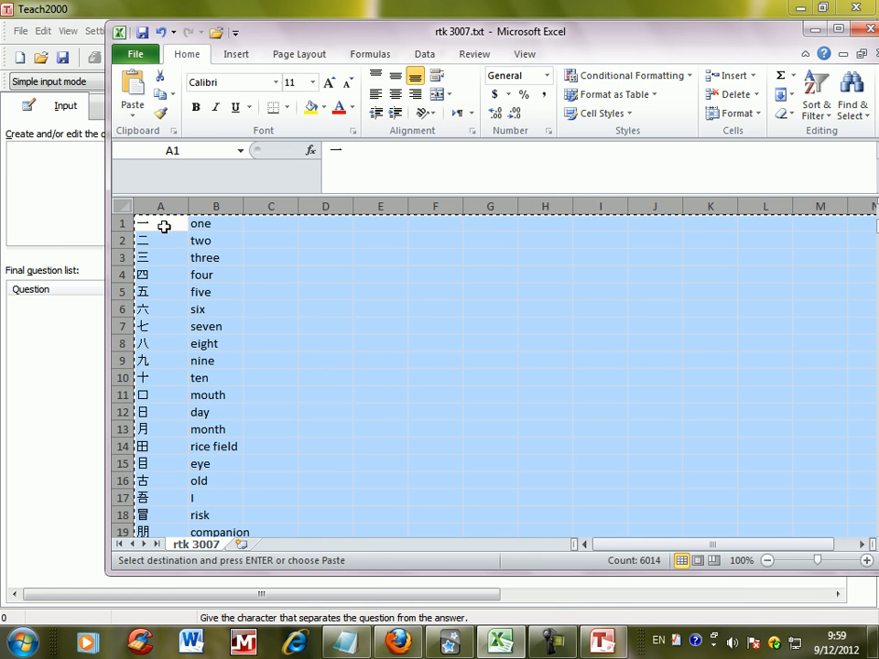
pyautogui.rightClick(164, 225)
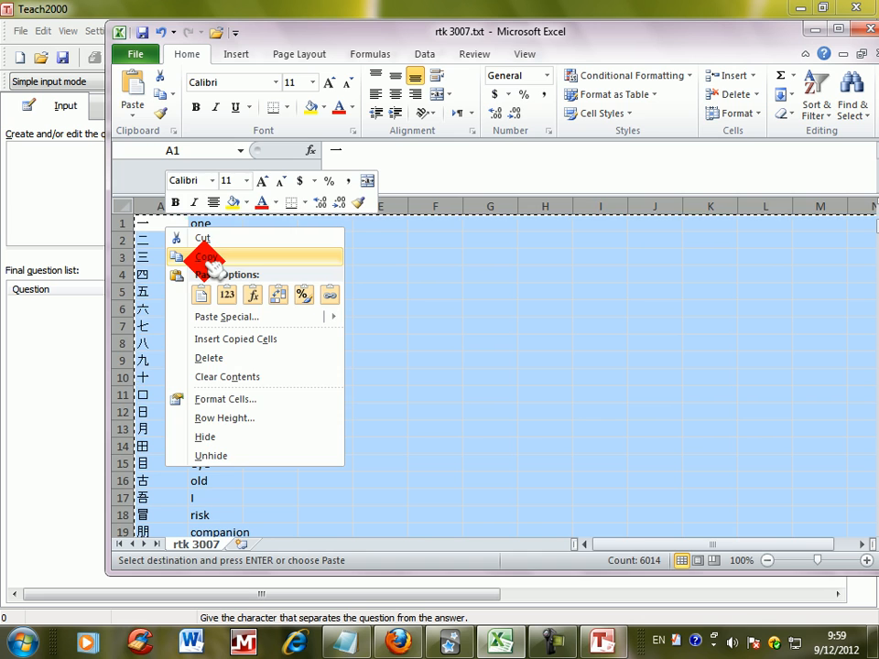
pyautogui.click(205, 258)
pyautogui.click(47, 135)
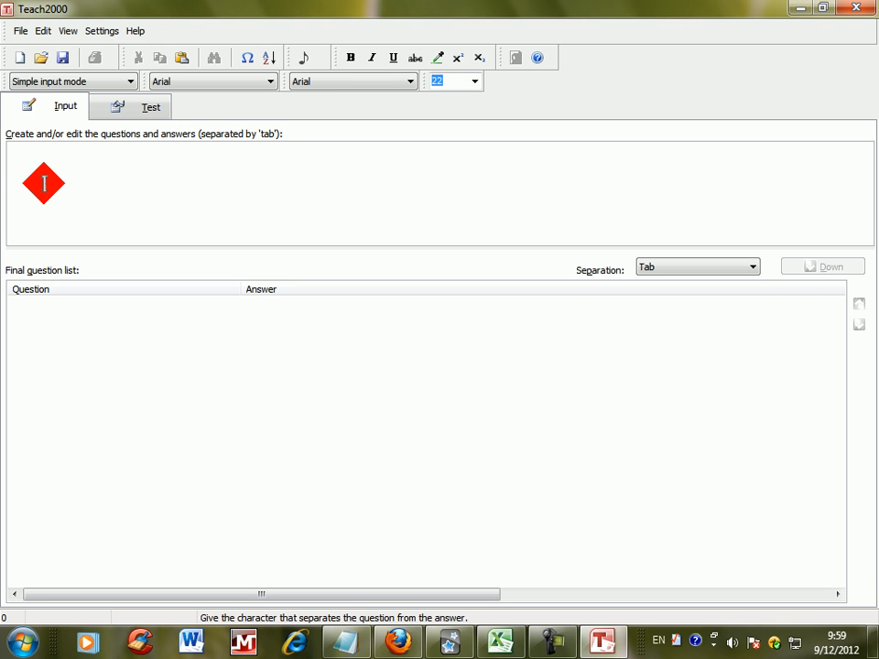
# Step: Paste the kanji and keywords into the input area and transfer them to the final question list
pyautogui.rightClick(48, 168)
pyautogui.click(87, 243)
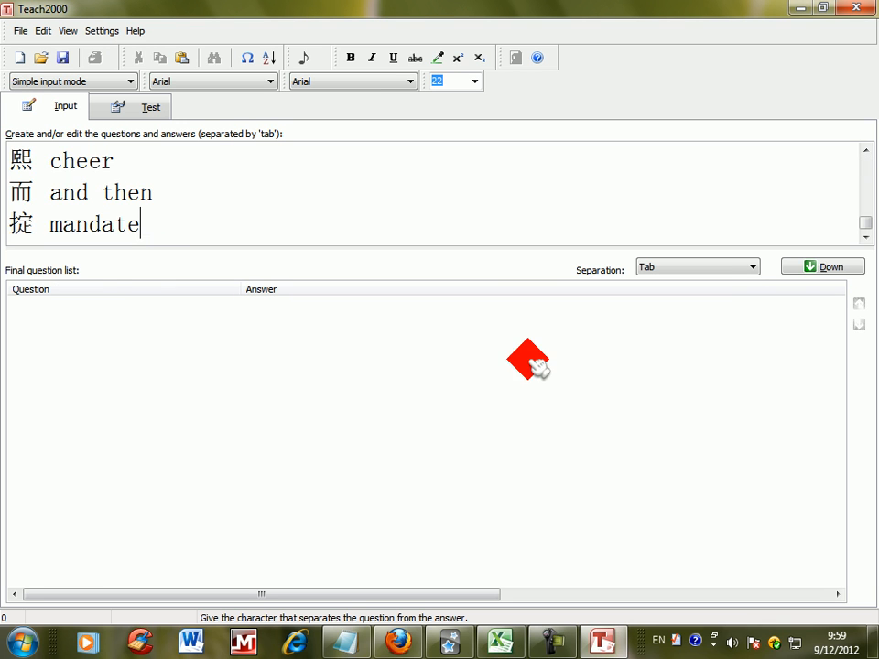
pyautogui.moveTo(865, 224); pyautogui.dragTo(861, 151)
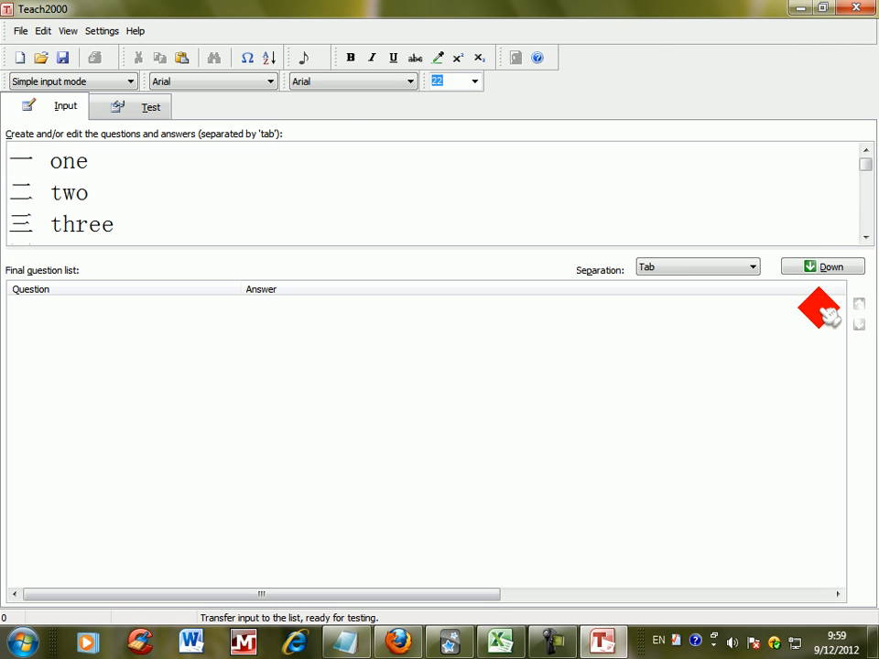
pyautogui.click(829, 267)
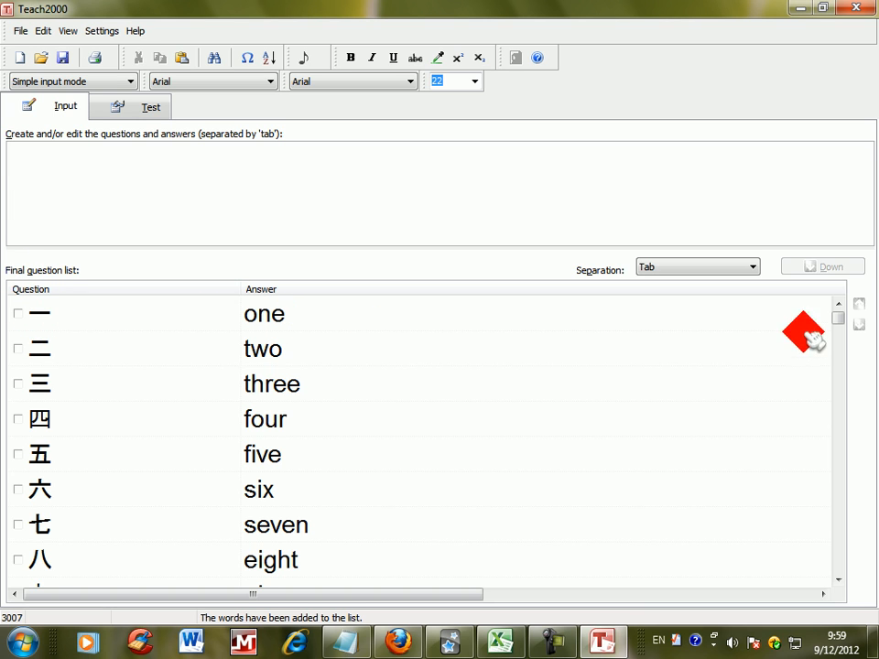
# Step: Open the test and set its type to Multiple-choice - 5 items
pyautogui.click(152, 108)
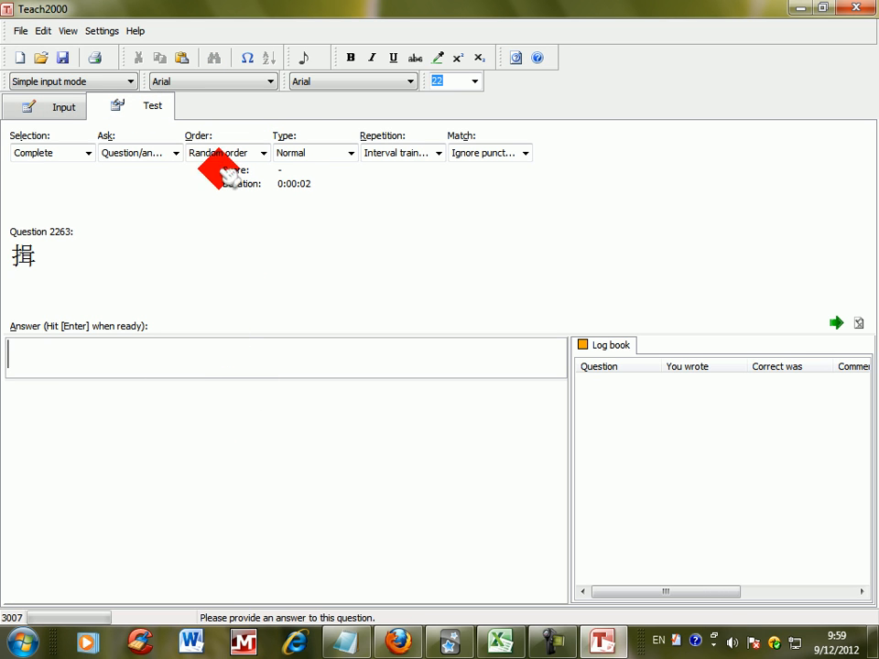
pyautogui.click(346, 155)
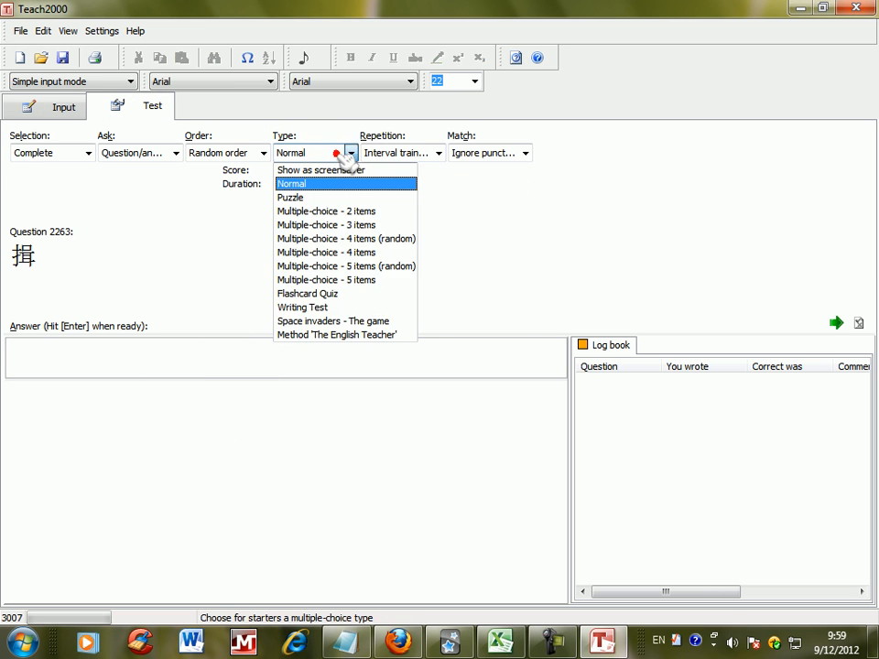
pyautogui.click(355, 280)
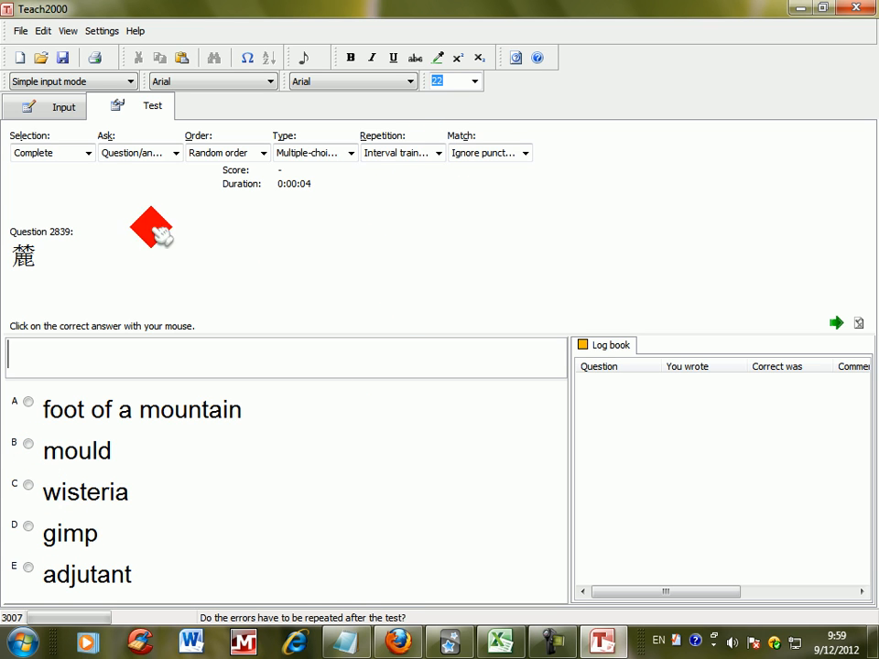
# Step: Choose to make a custom question selection for the test and divide it into parts of 50
pyautogui.click(73, 153)
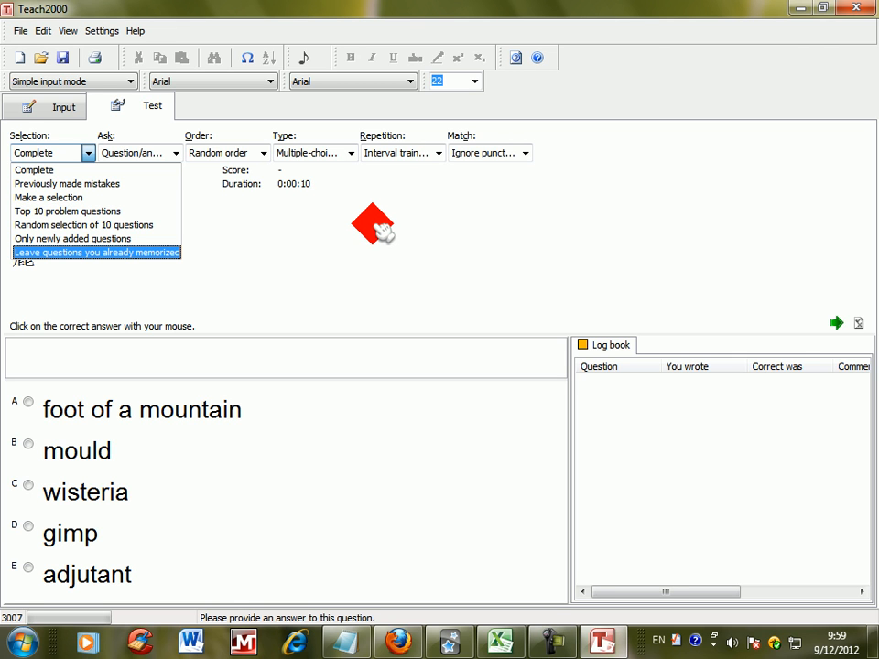
pyautogui.click(142, 198)
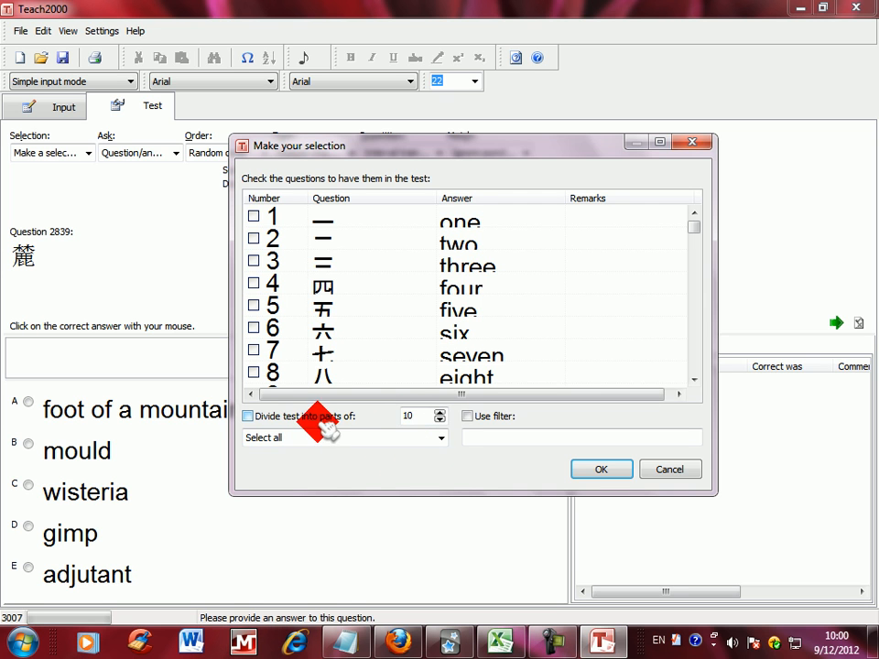
pyautogui.moveTo(425, 419); pyautogui.dragTo(355, 420)
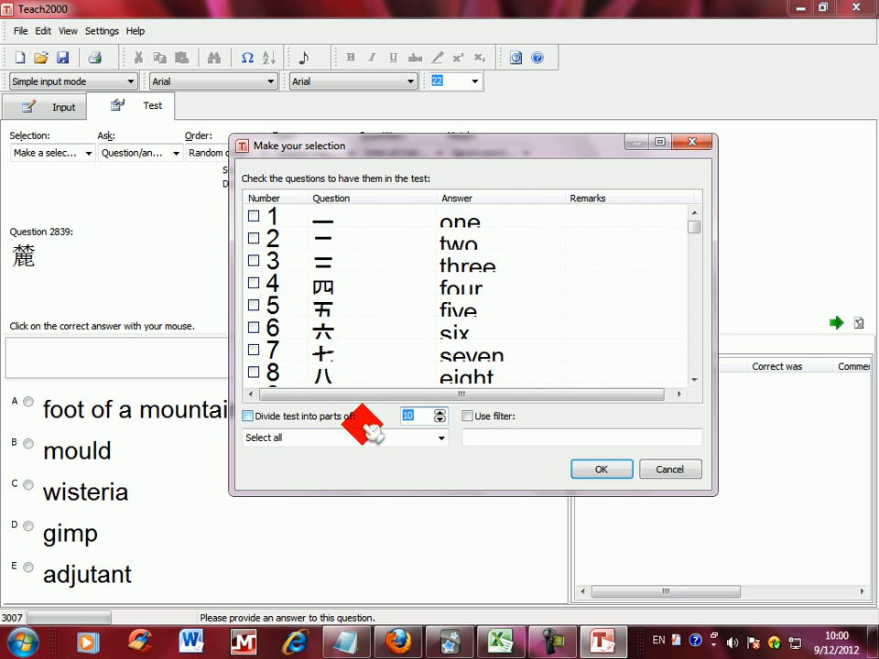
pyautogui.write('50')
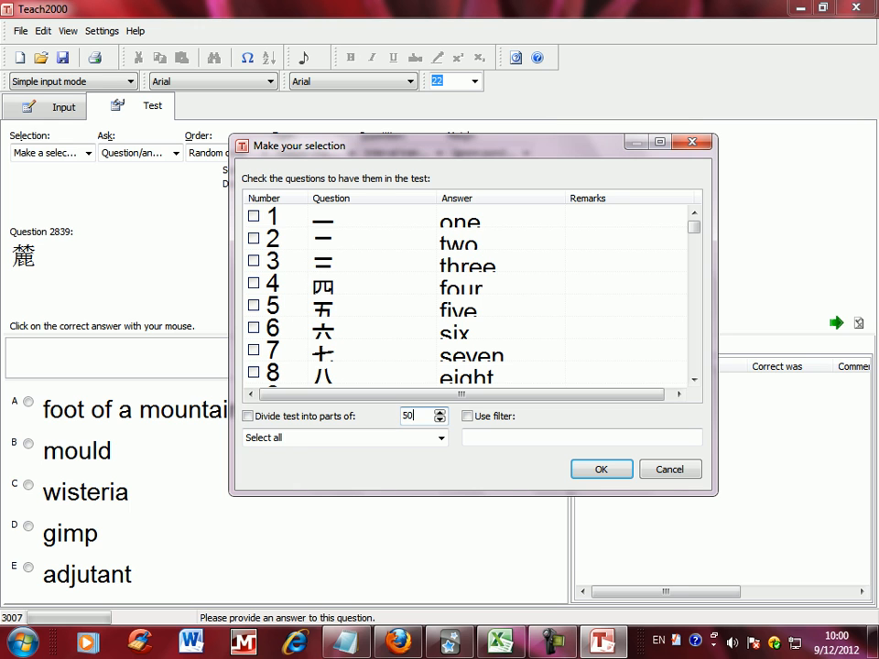
pyautogui.click(249, 417)
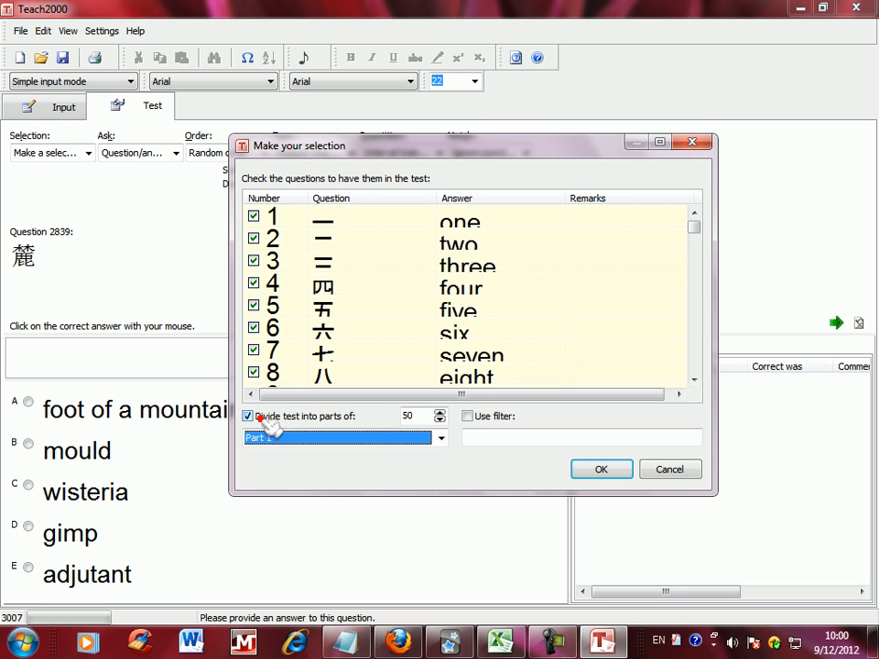
# Step: Select Part 1 as the set of questions to test and confirm the selection
pyautogui.click(377, 439)
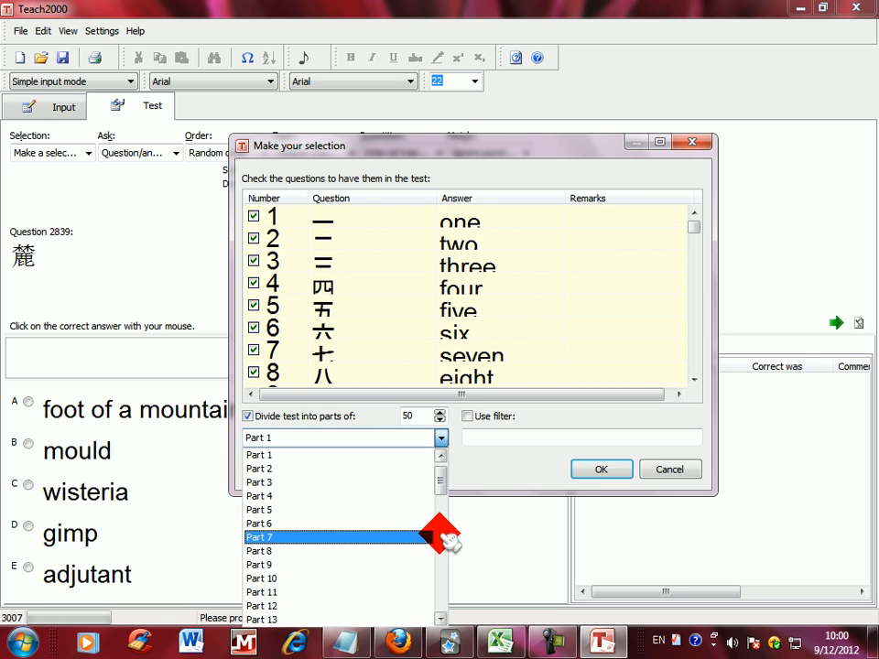
pyautogui.moveTo(439, 480)
pyautogui.mouseDown()
pyautogui.moveTo(441, 598)
pyautogui.moveTo(443, 479)
pyautogui.mouseUp()
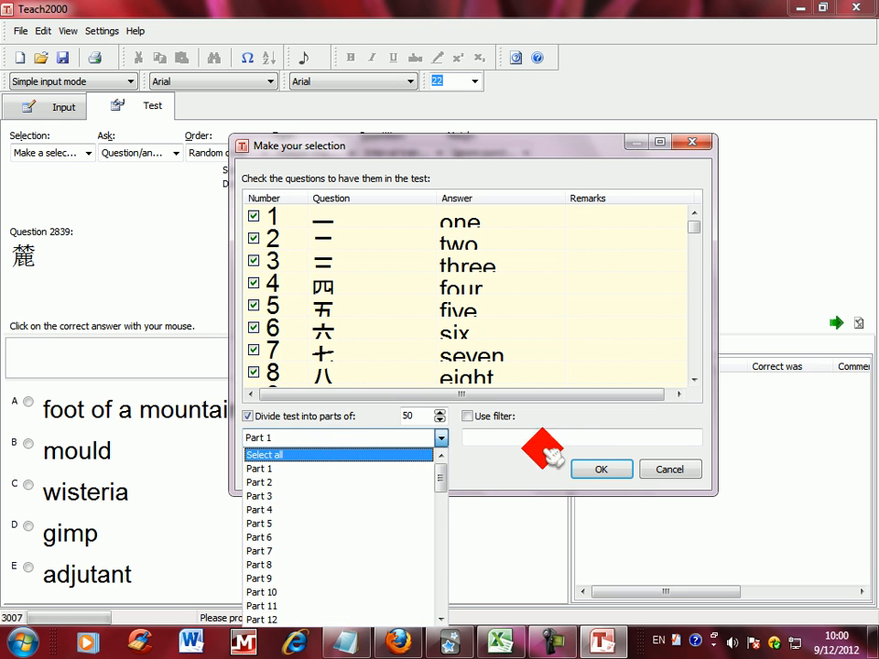
pyautogui.click(325, 471)
pyautogui.click(601, 469)
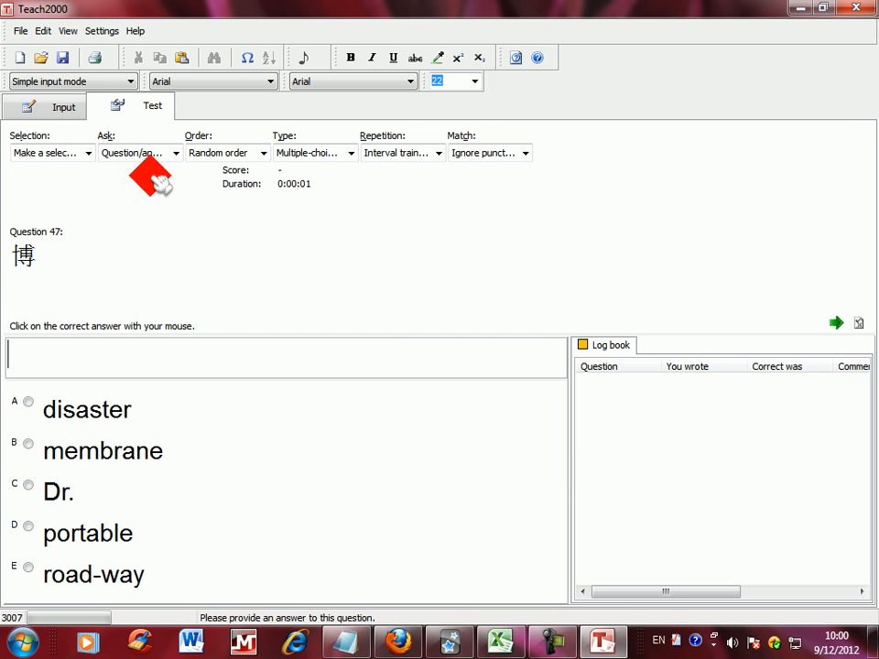
# Step: Examine the available options for the test's selection, asking direction, order, type, repetition and answer matching
pyautogui.click(88, 153)
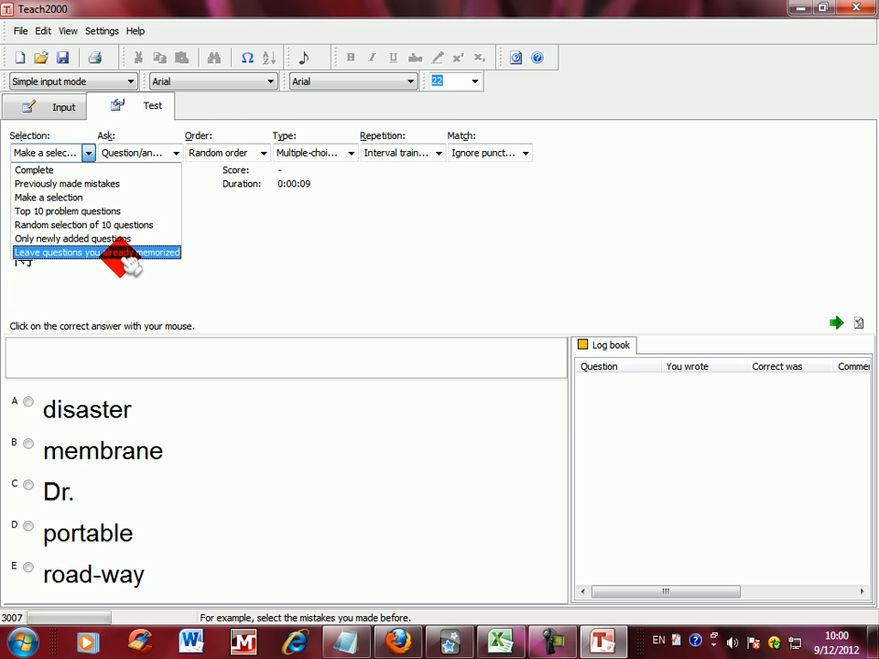
pyautogui.click(172, 158)
pyautogui.click(171, 155)
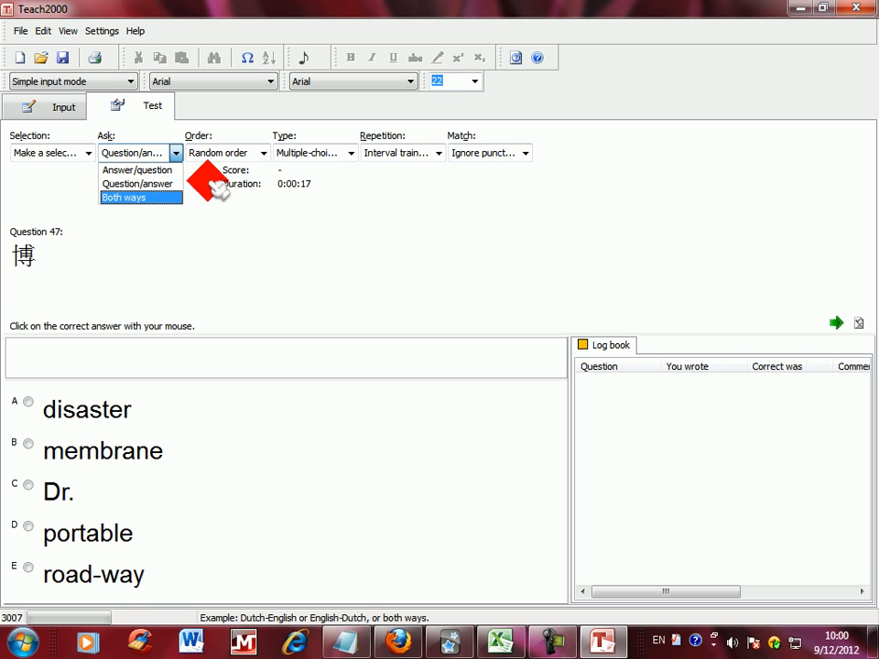
pyautogui.click(256, 152)
pyautogui.click(261, 154)
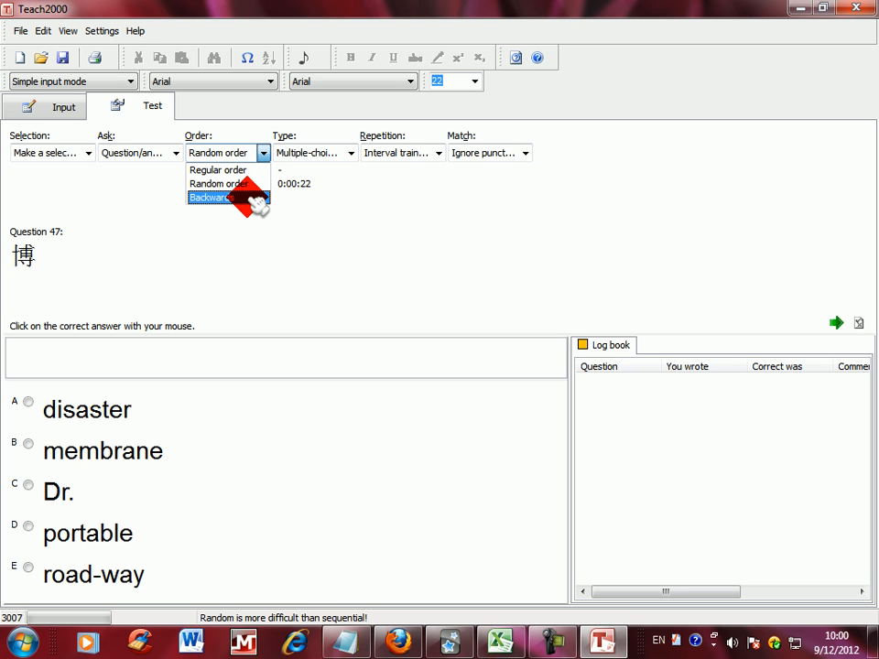
pyautogui.click(349, 153)
pyautogui.click(346, 152)
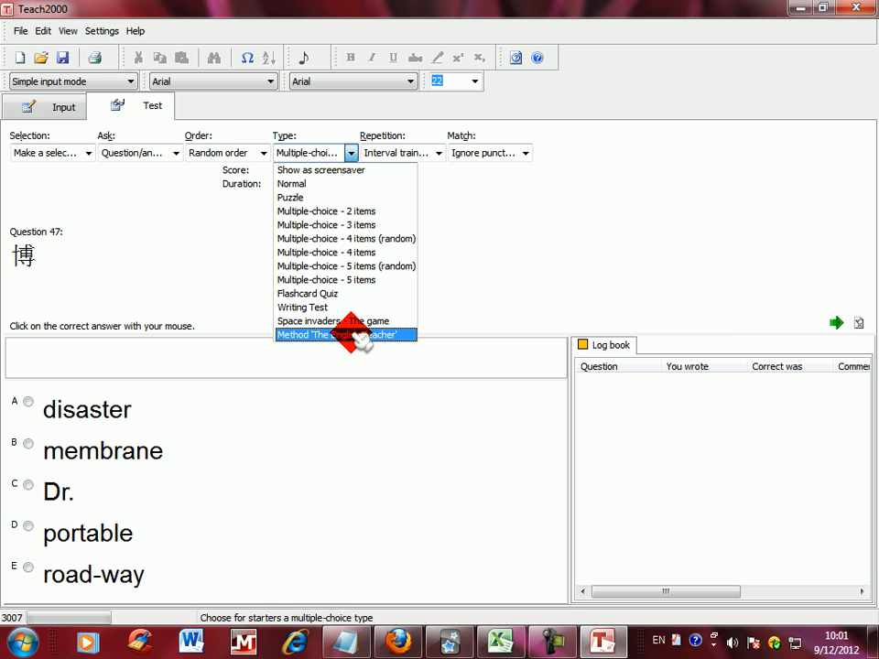
pyautogui.click(386, 151)
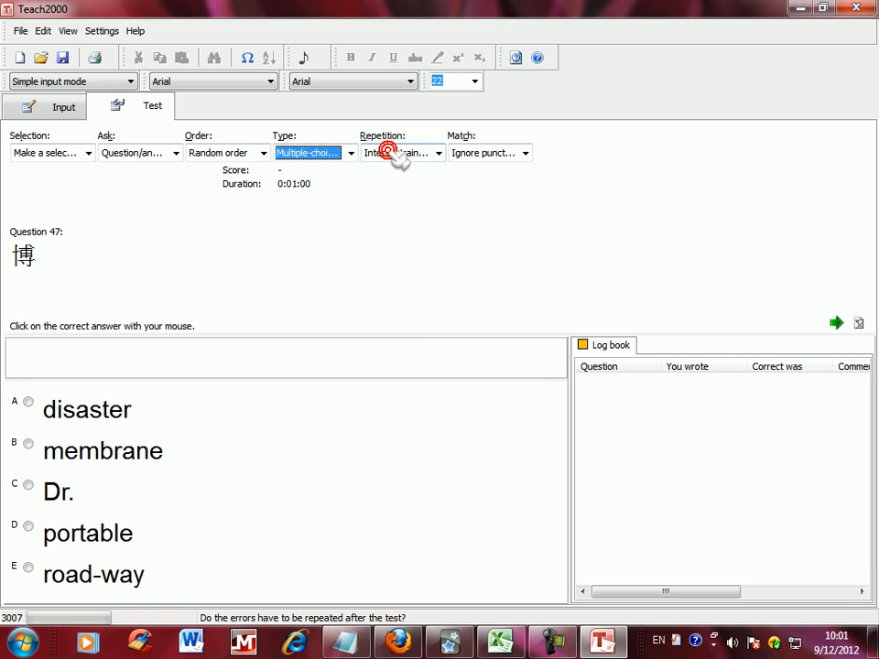
pyautogui.click(386, 151)
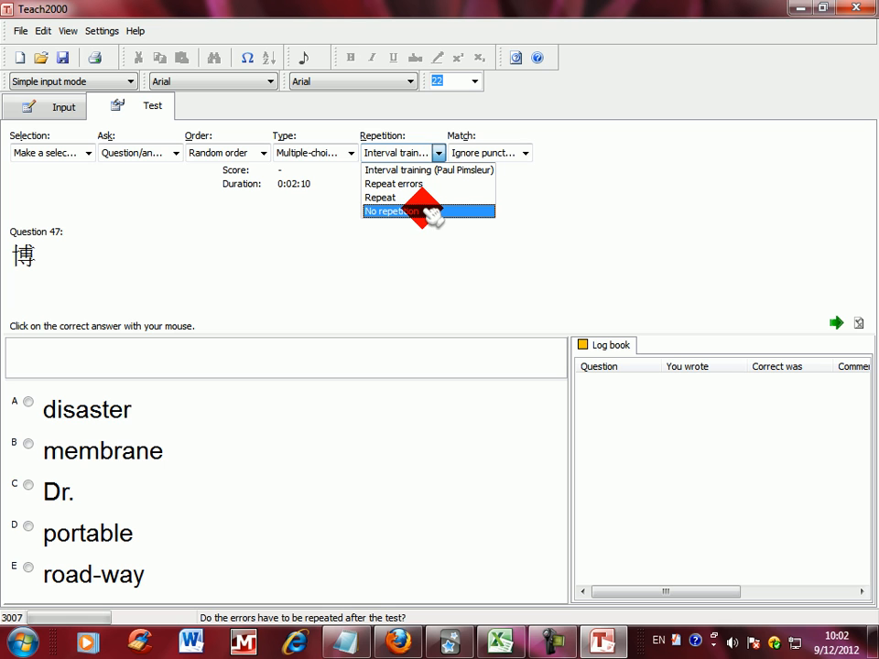
pyautogui.click(505, 153)
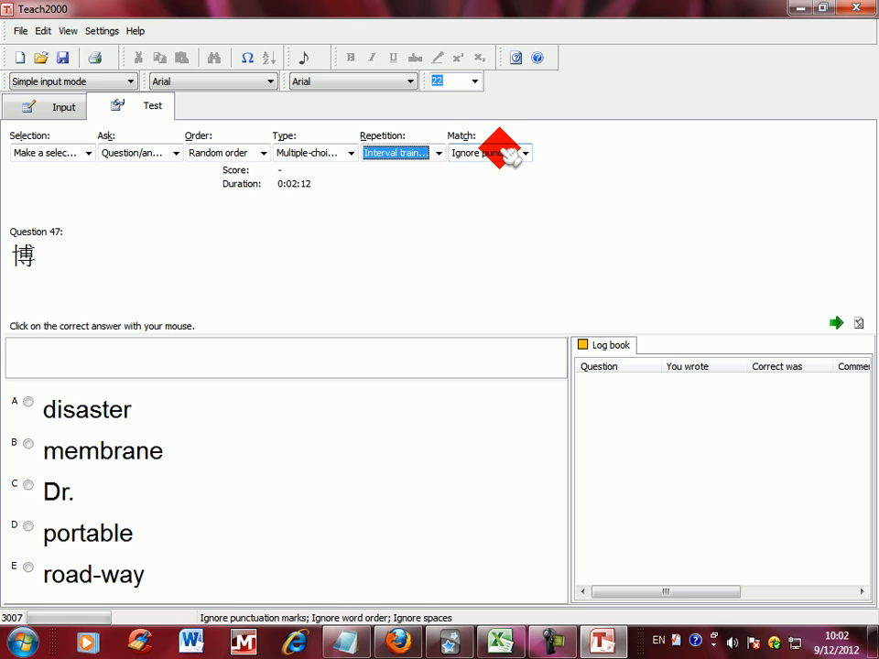
pyautogui.click(508, 156)
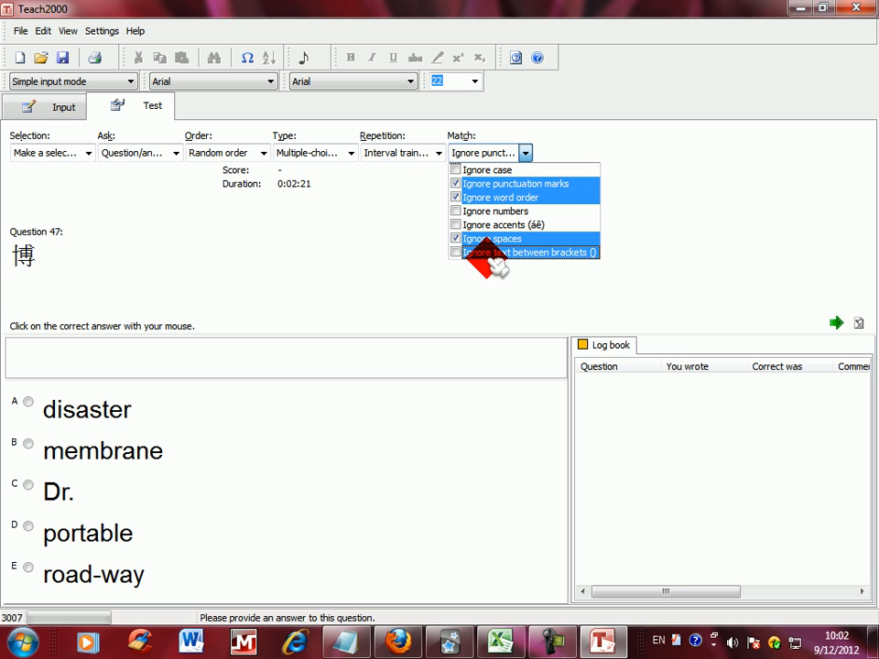
pyautogui.click(500, 139)
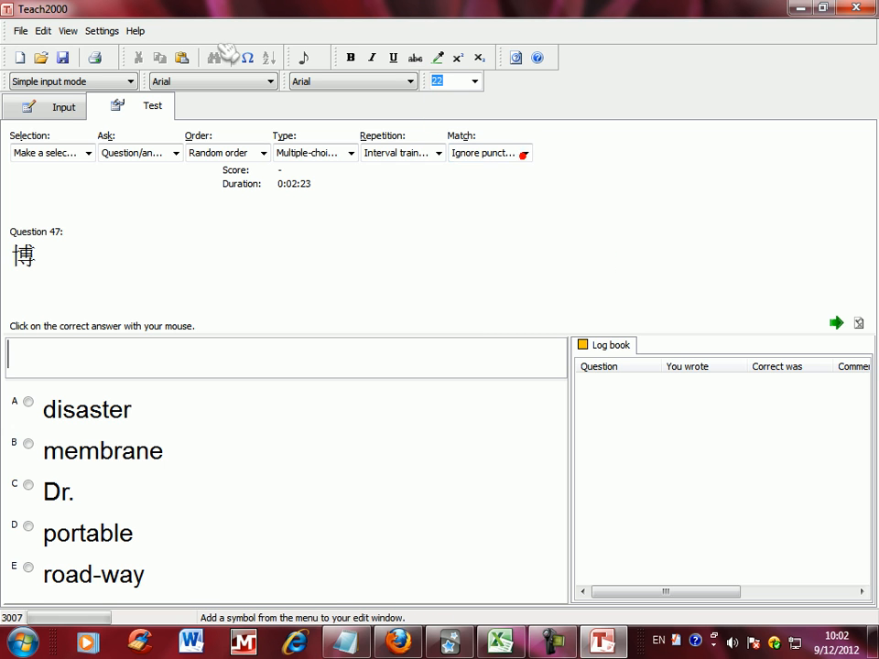
# Step: Open the preferences and review the Edit and Test settings, including the available grading systems
pyautogui.click(40, 31)
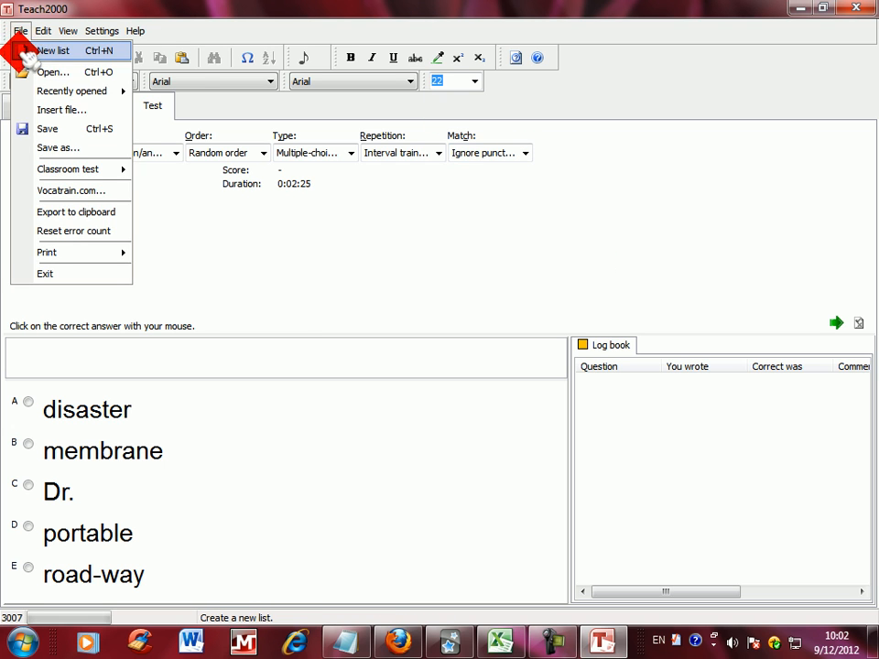
pyautogui.moveTo(98, 26)
pyautogui.click(104, 49)
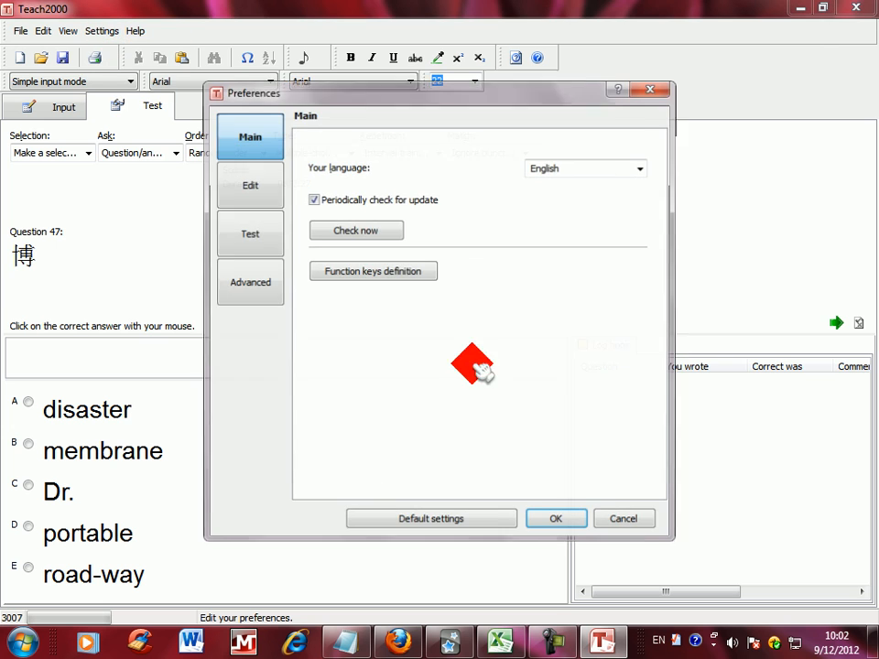
pyautogui.click(247, 181)
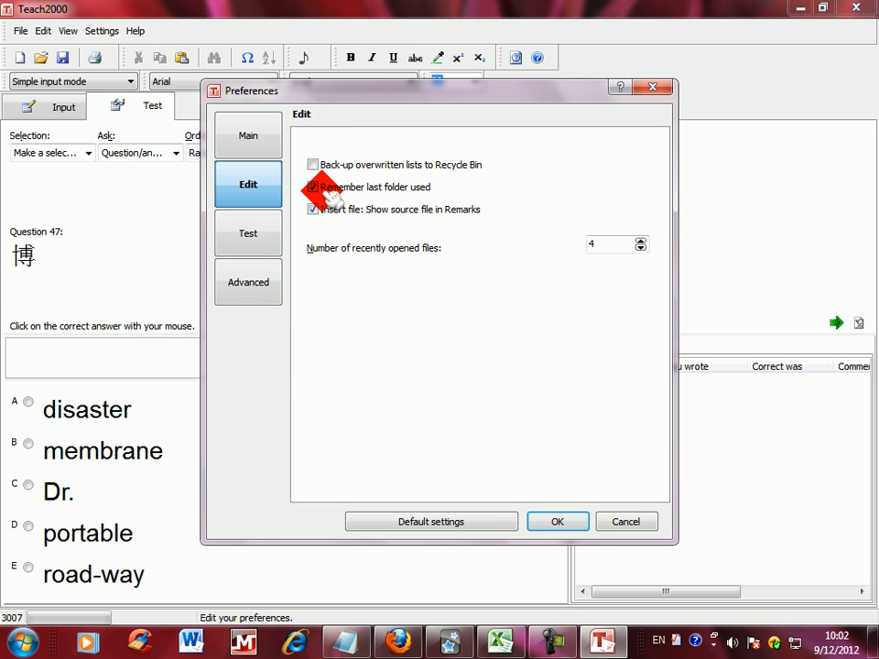
pyautogui.click(257, 244)
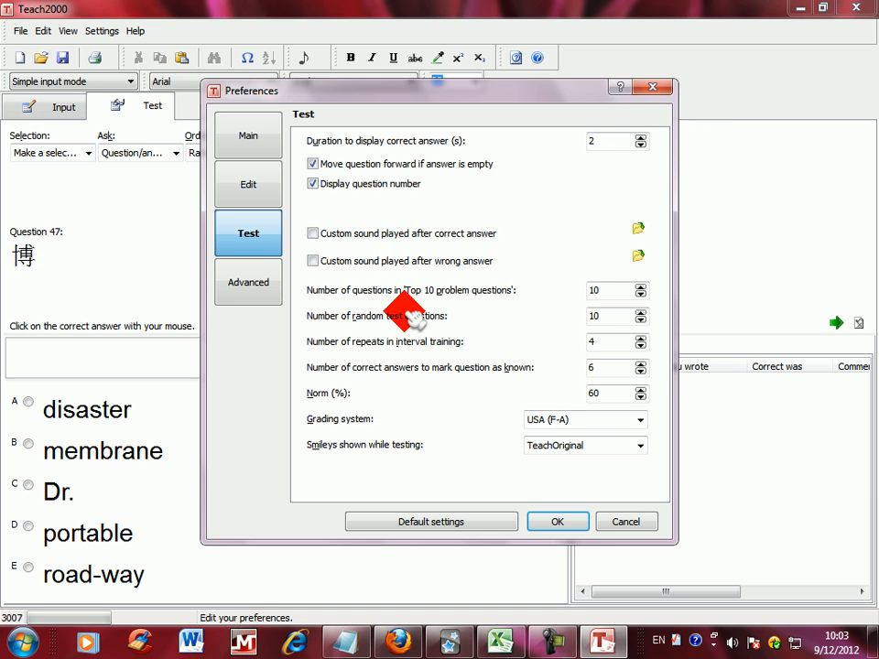
pyautogui.click(594, 419)
pyautogui.click(597, 419)
pyautogui.click(597, 419)
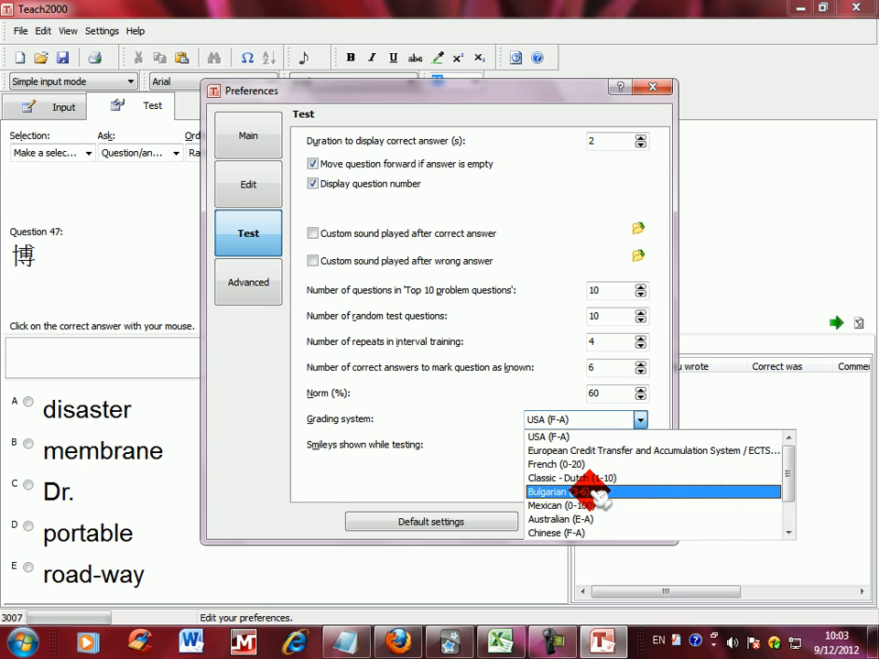
pyautogui.moveTo(794, 476); pyautogui.dragTo(793, 506)
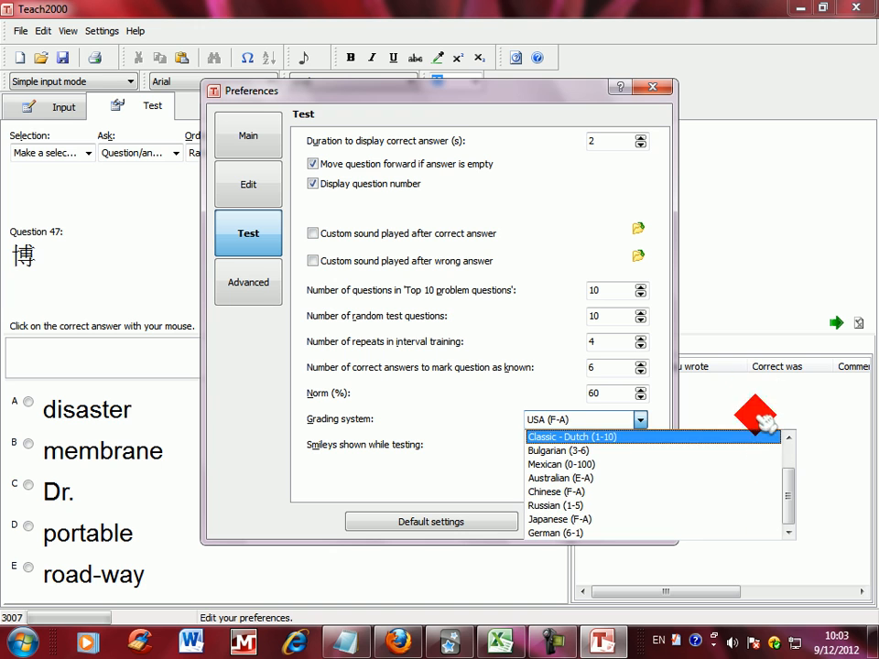
pyautogui.click(630, 420)
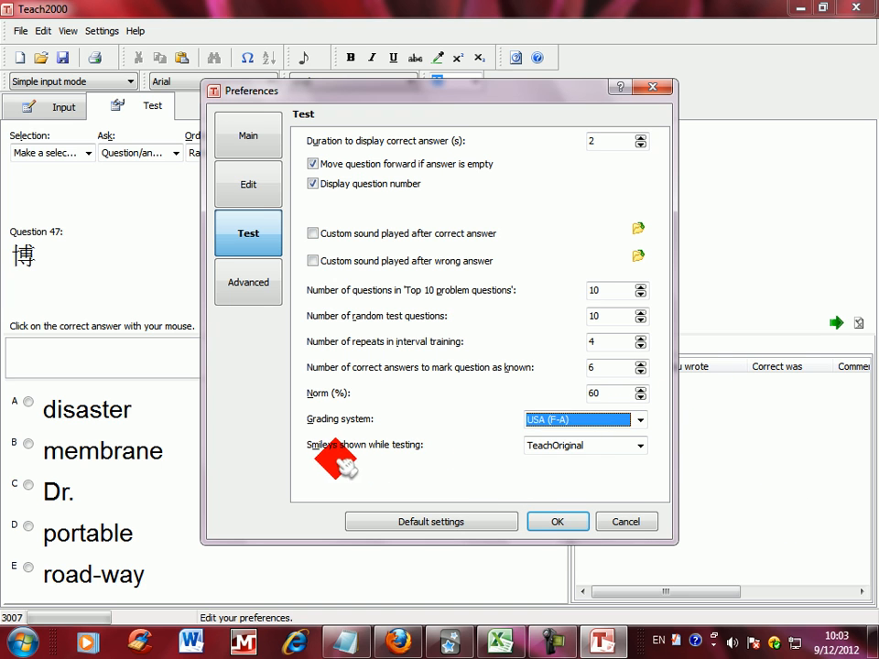
# Step: Review the smiley sets and the Advanced preferences, and close the preferences without saving
pyautogui.click(632, 446)
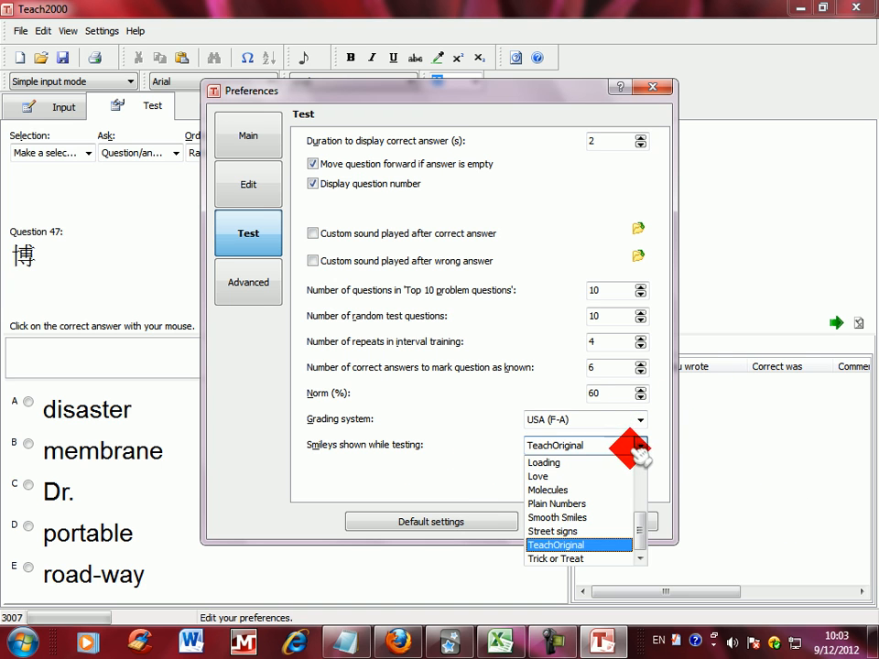
pyautogui.click(633, 450)
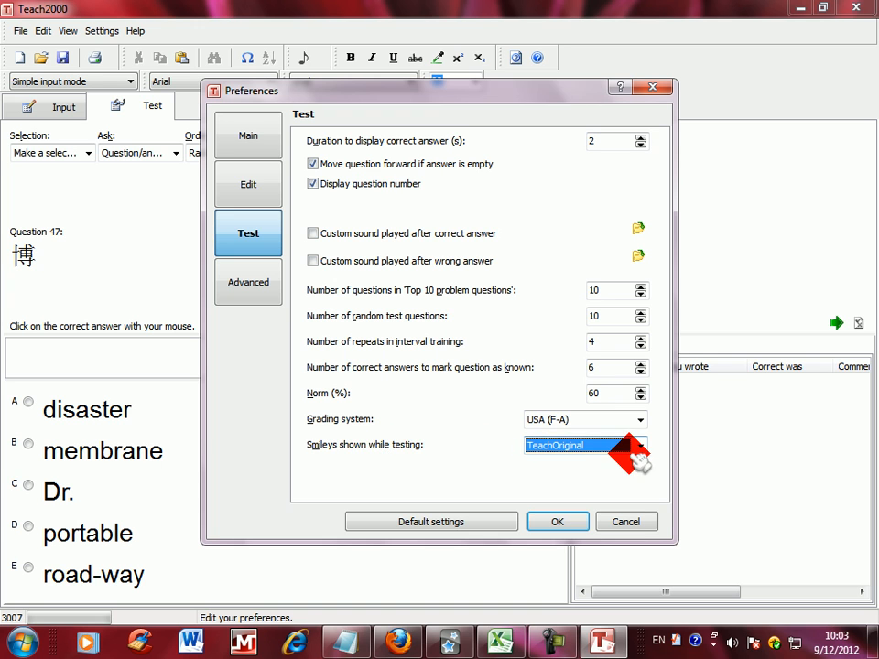
pyautogui.click(640, 449)
pyautogui.click(640, 451)
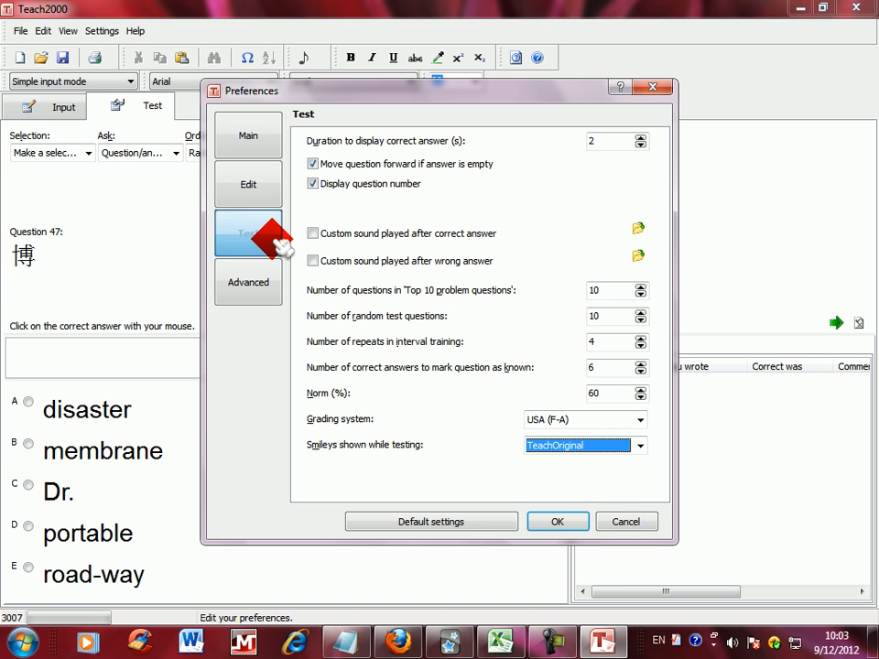
pyautogui.click(252, 286)
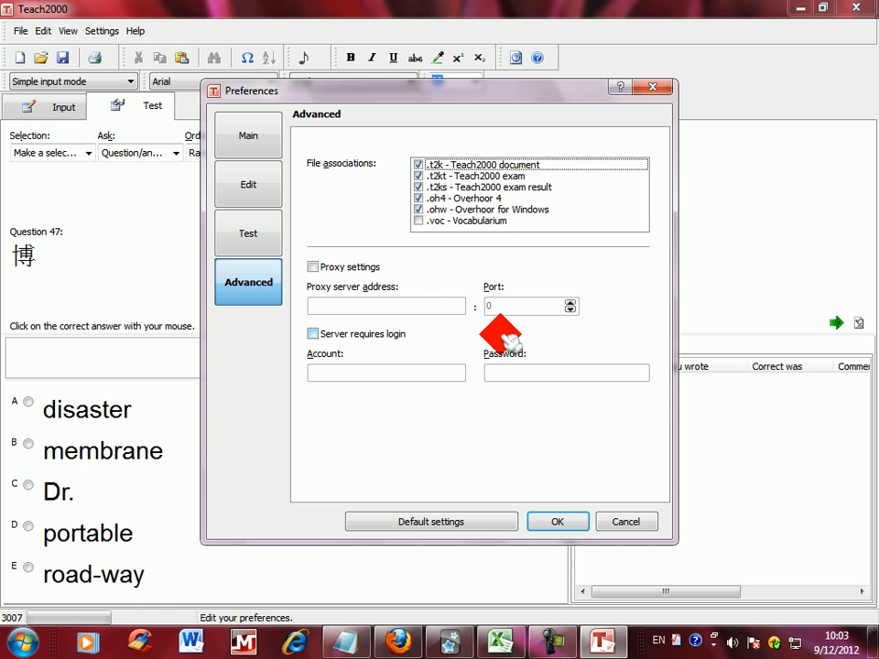
pyautogui.click(624, 520)
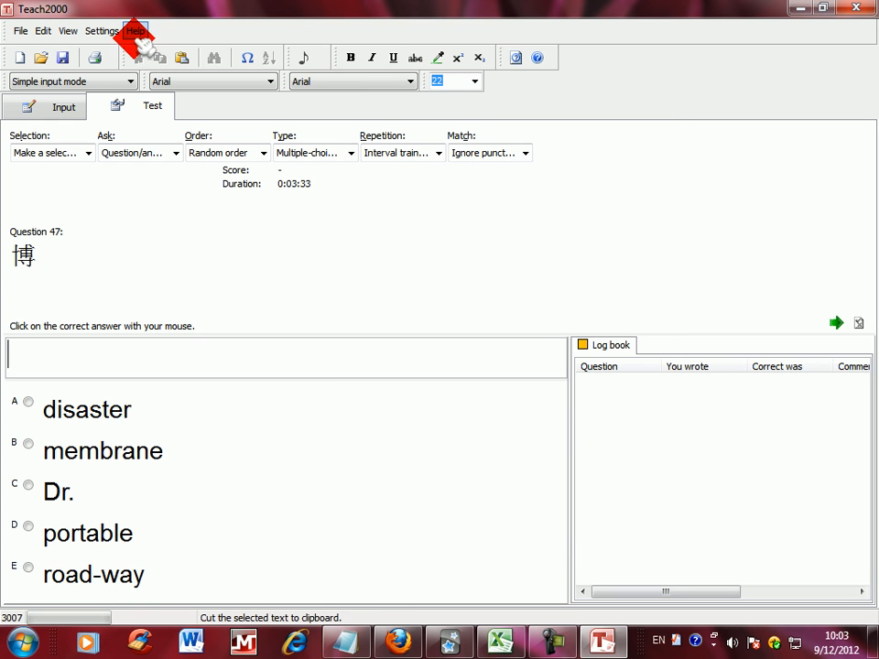
# Step: Turn the sound on and answer the first two test questions with "membrane" and "measurement"
pyautogui.click(304, 59)
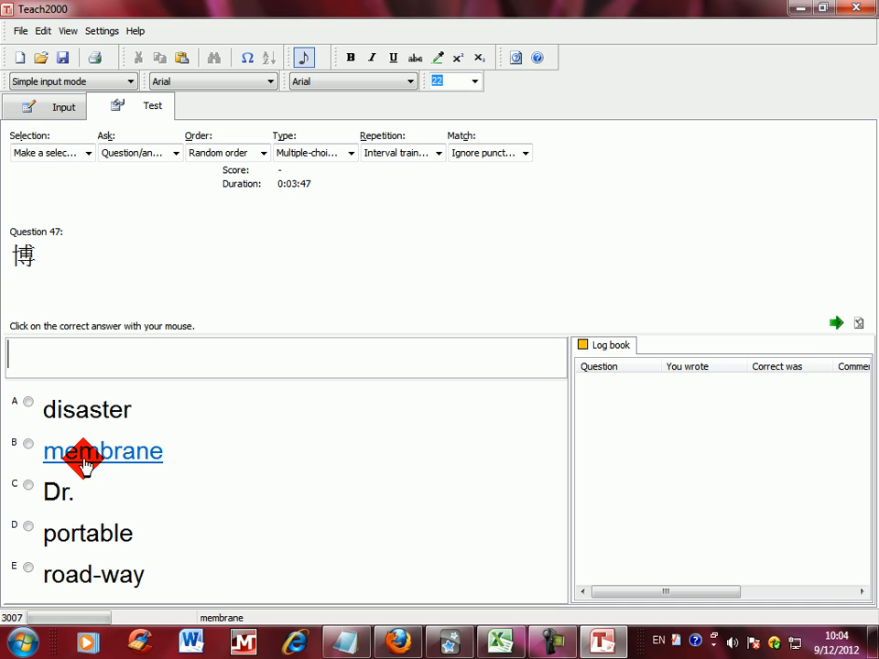
pyautogui.click(86, 466)
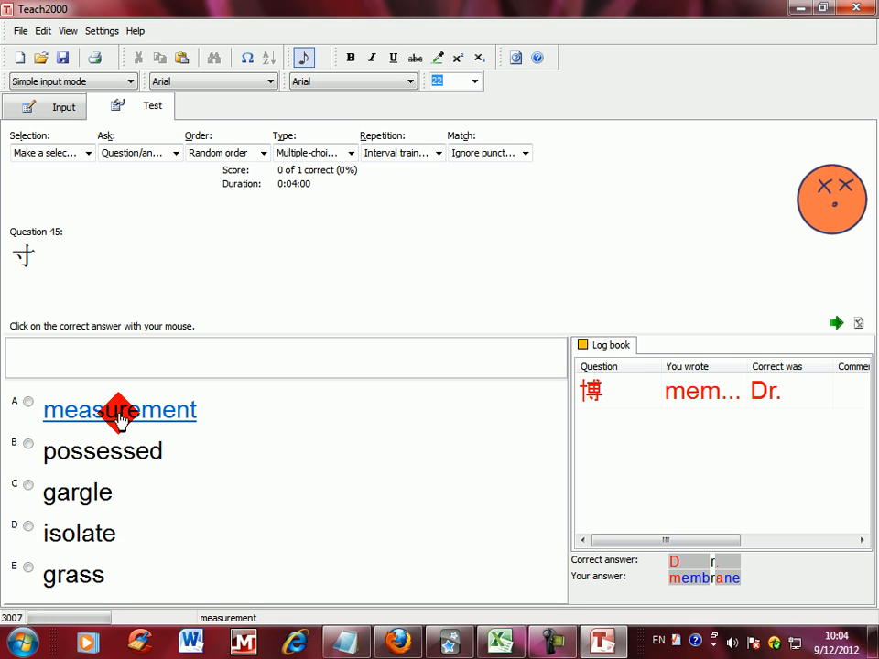
pyautogui.click(118, 414)
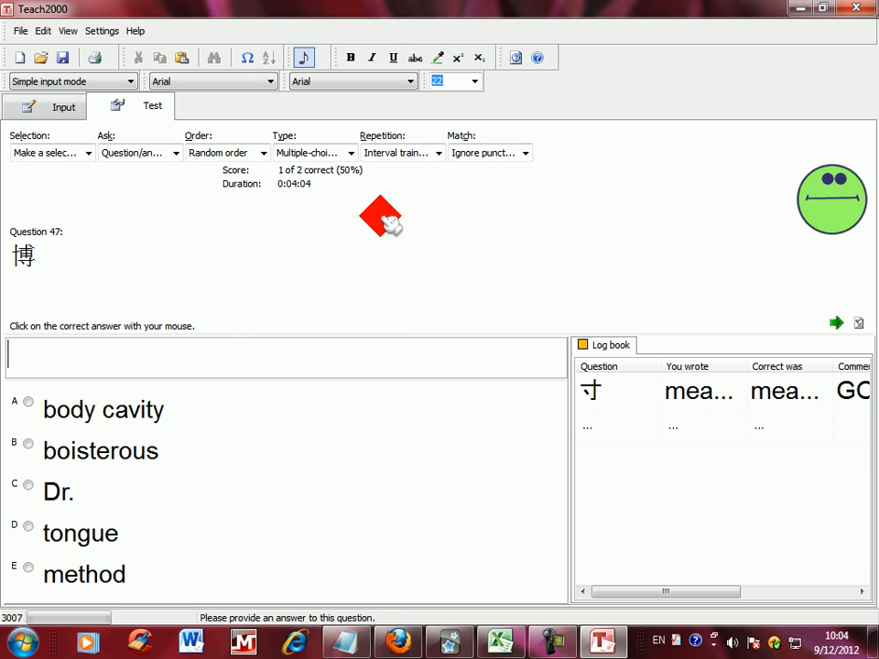
pyautogui.click(349, 152)
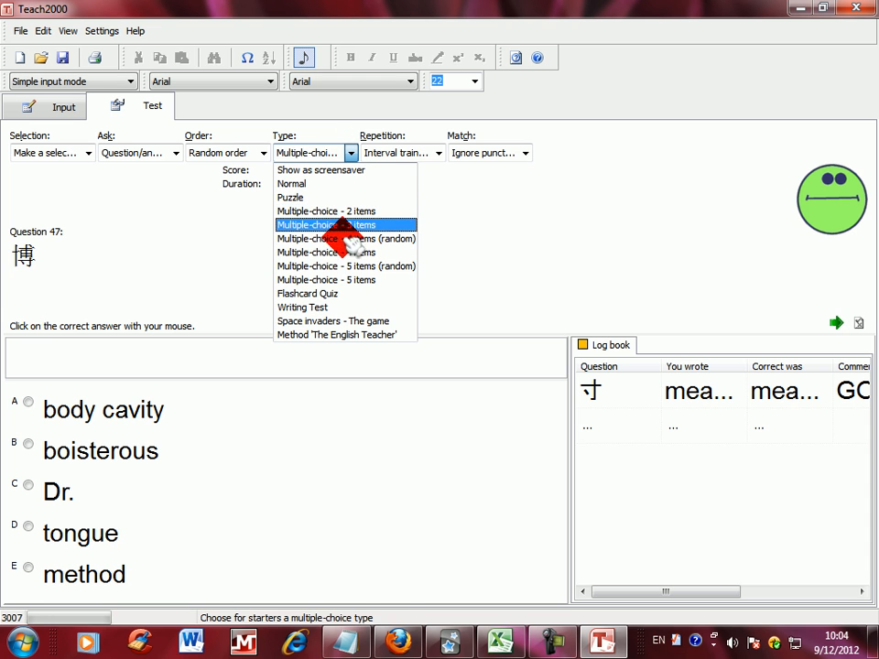
pyautogui.click(352, 153)
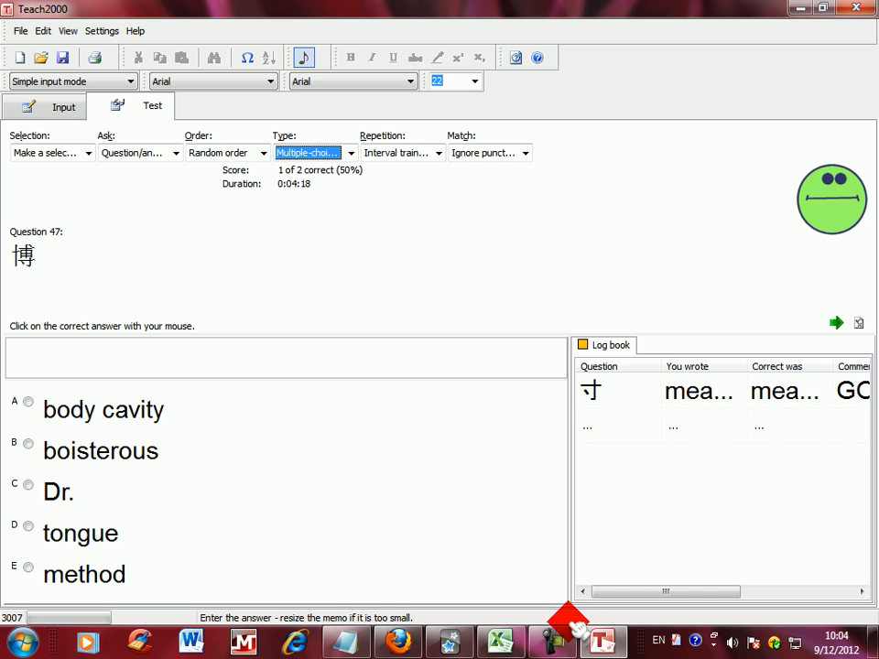
pyautogui.click(556, 643)
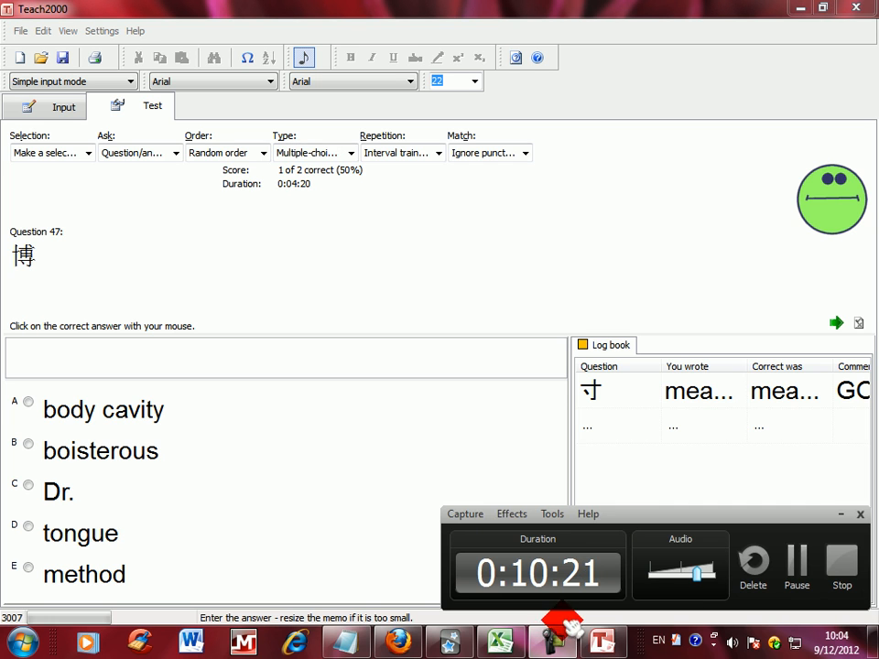